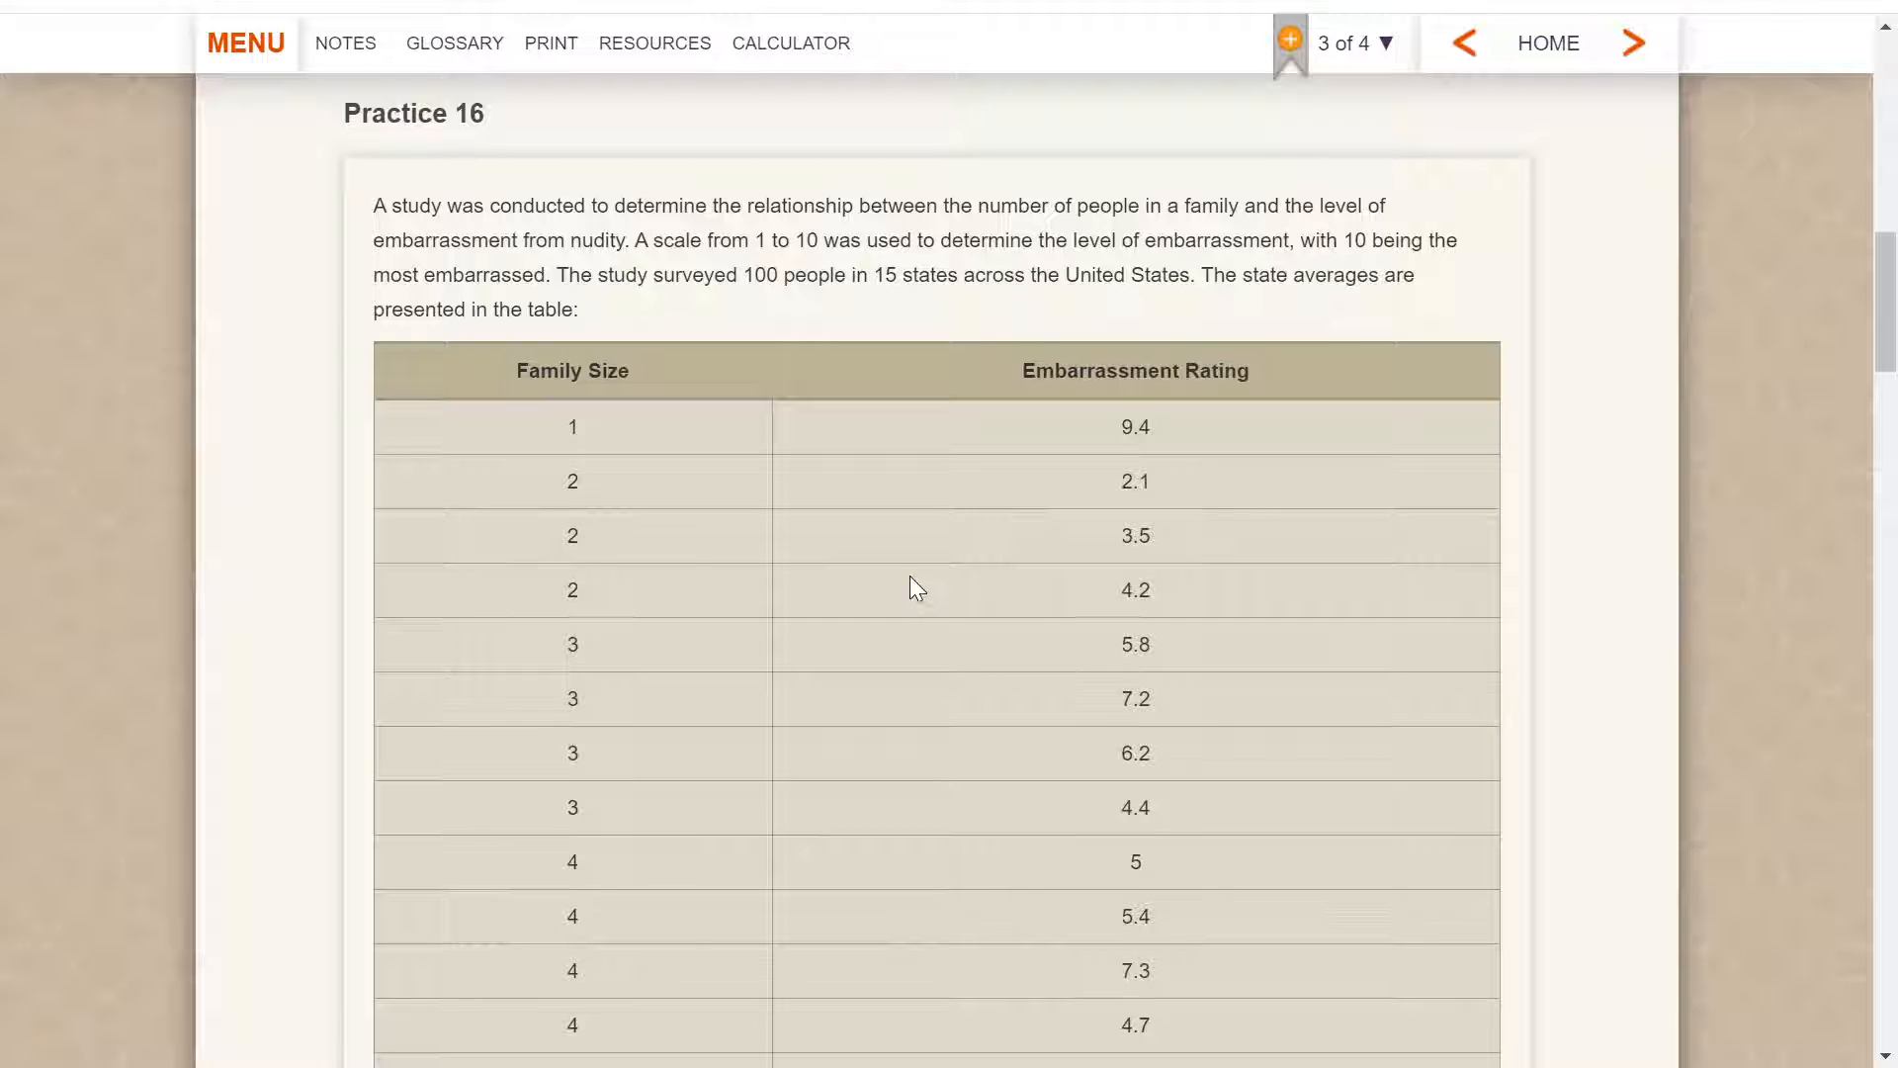
# Step: Read the Practice 16 table of family sizes and embarrassment ratings and the Part A question about the least-squares regression line
pyautogui.moveTo(494, 366); pyautogui.dragTo(1304, 387)
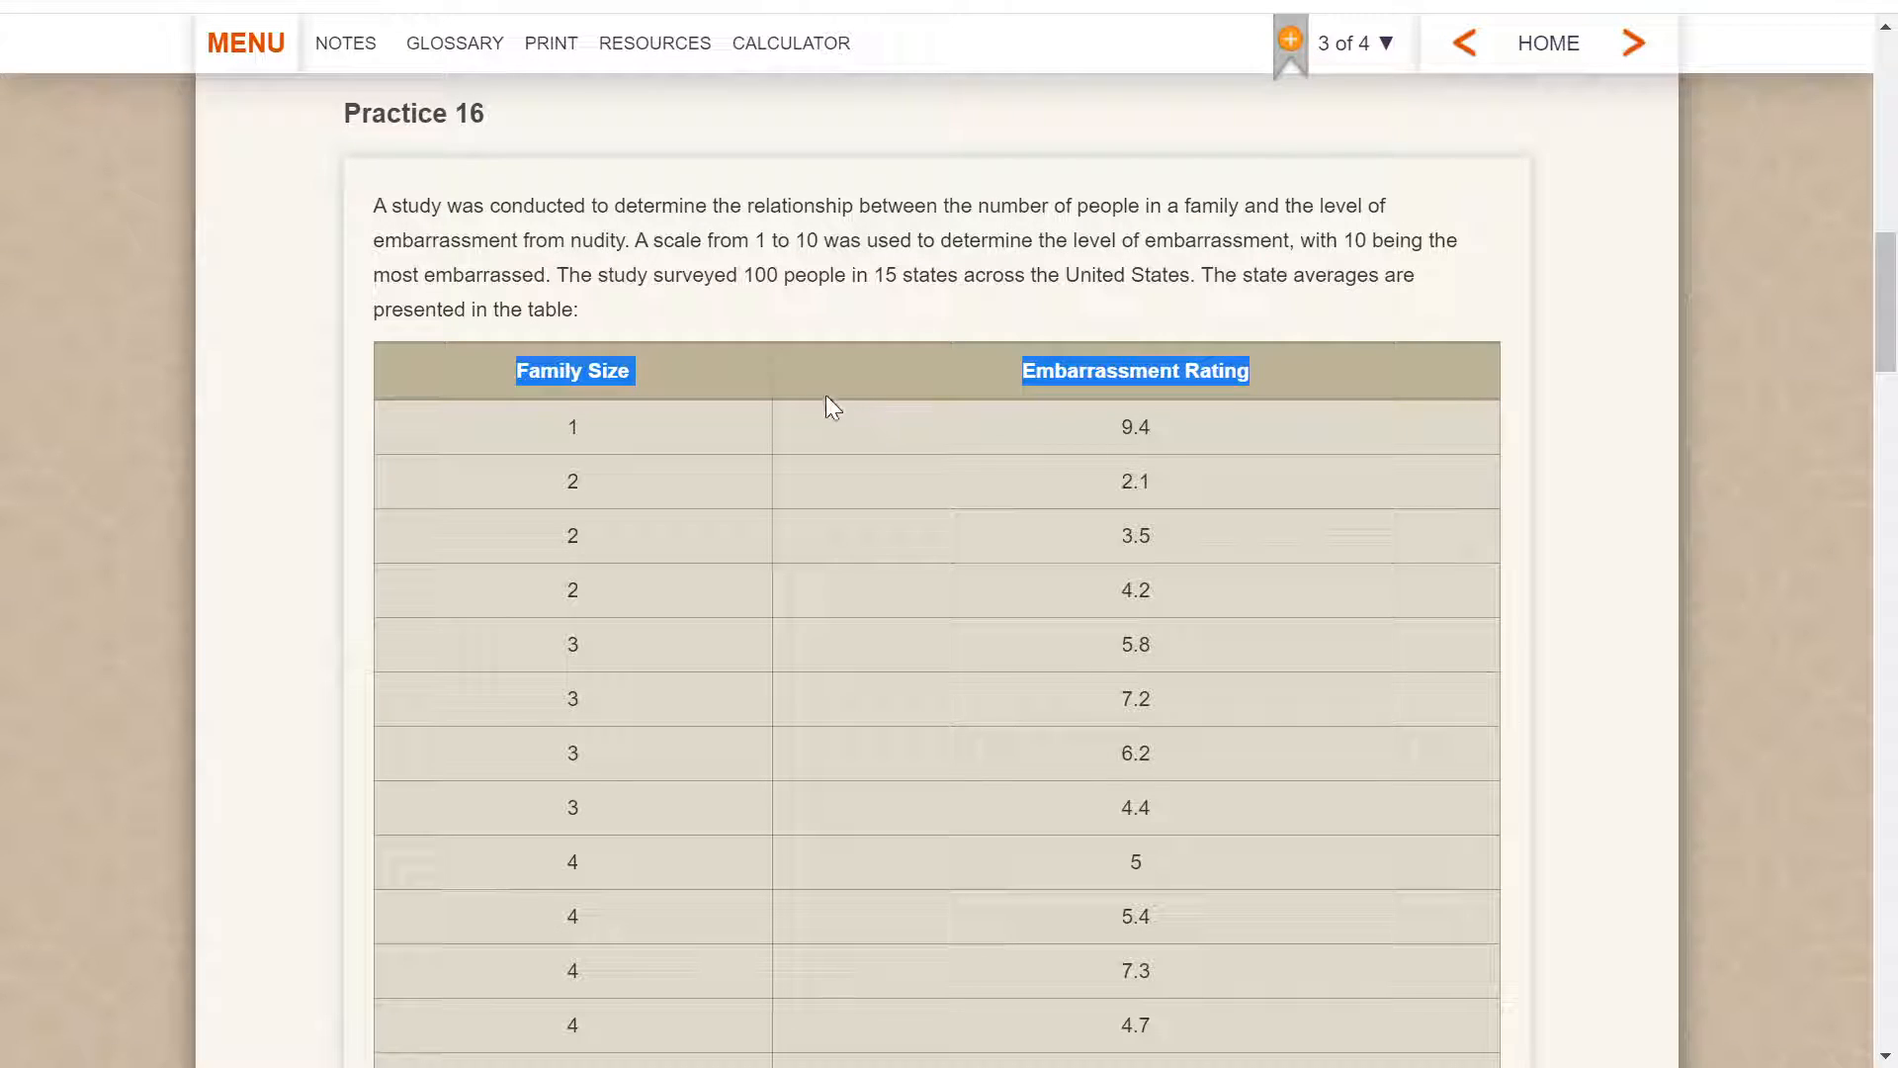
pyautogui.click(811, 441)
pyautogui.scroll(-3, 702, 458)
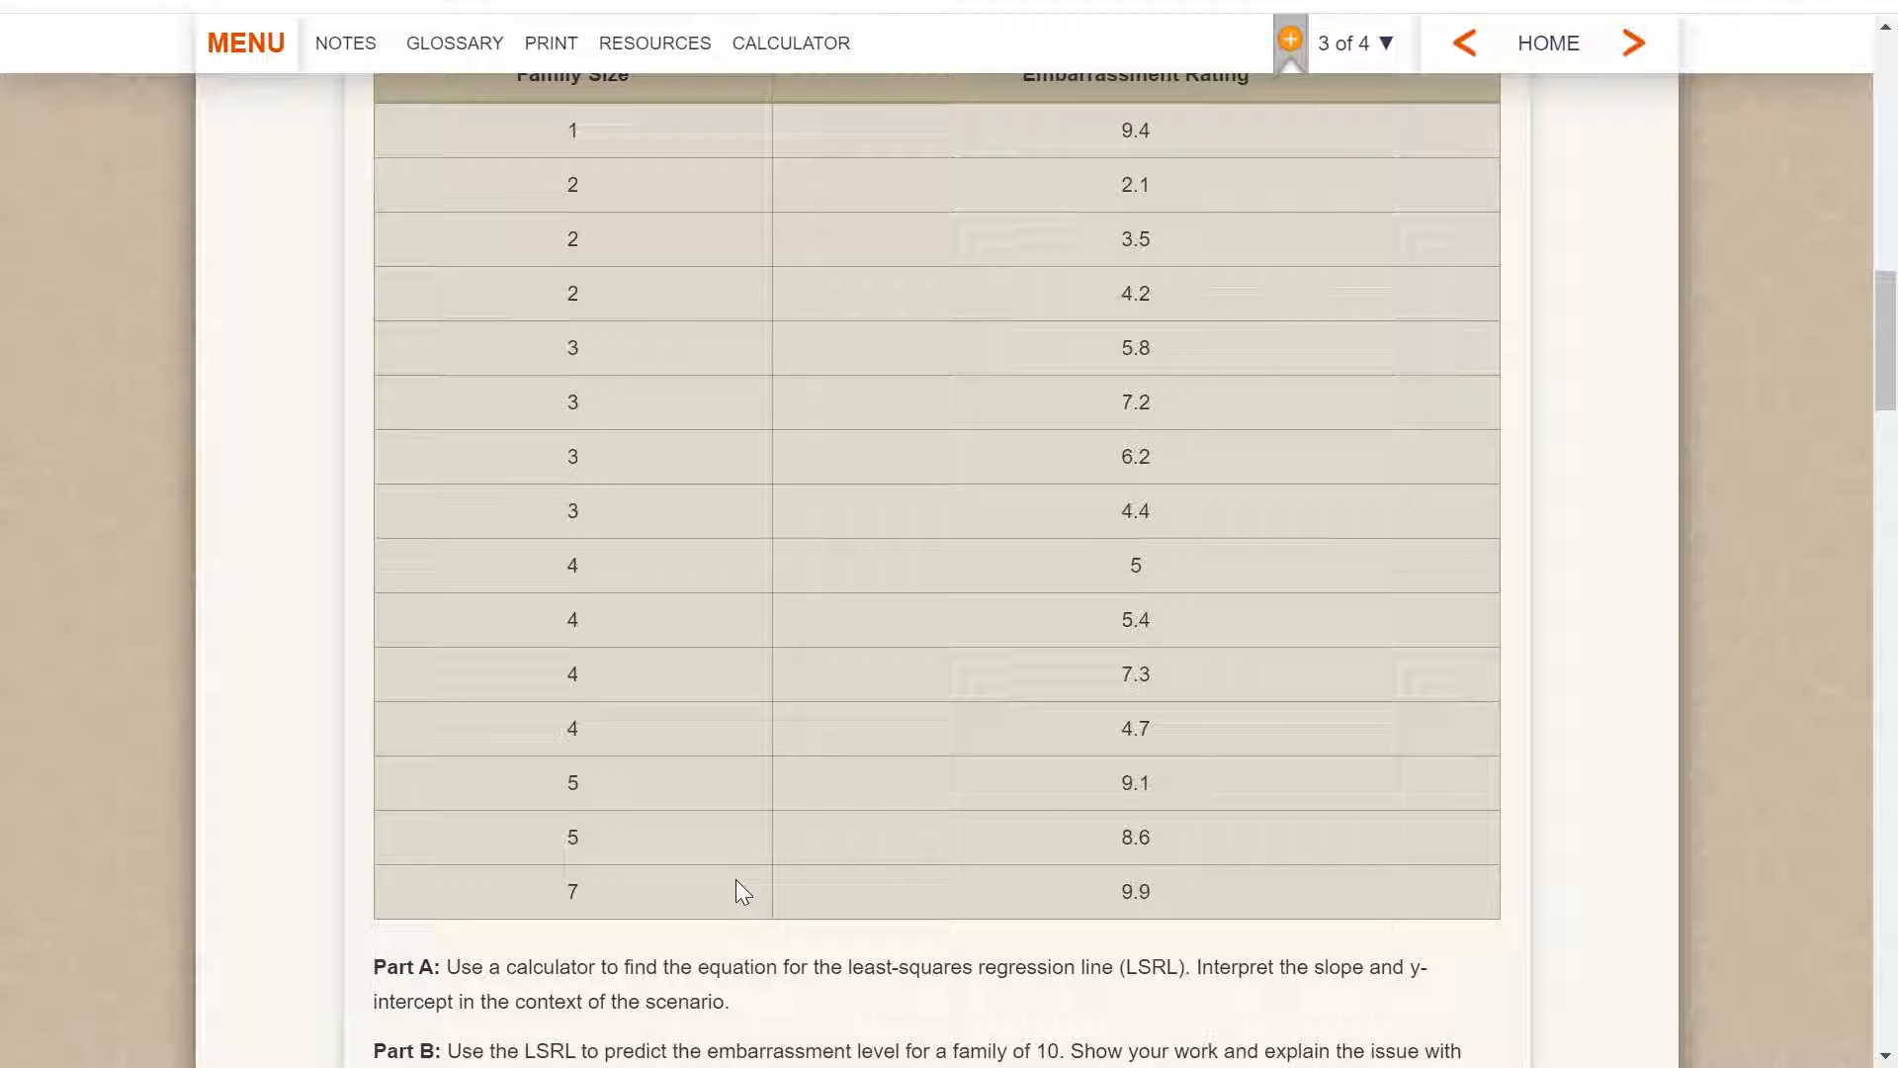
pyautogui.scroll(-5, 729, 876)
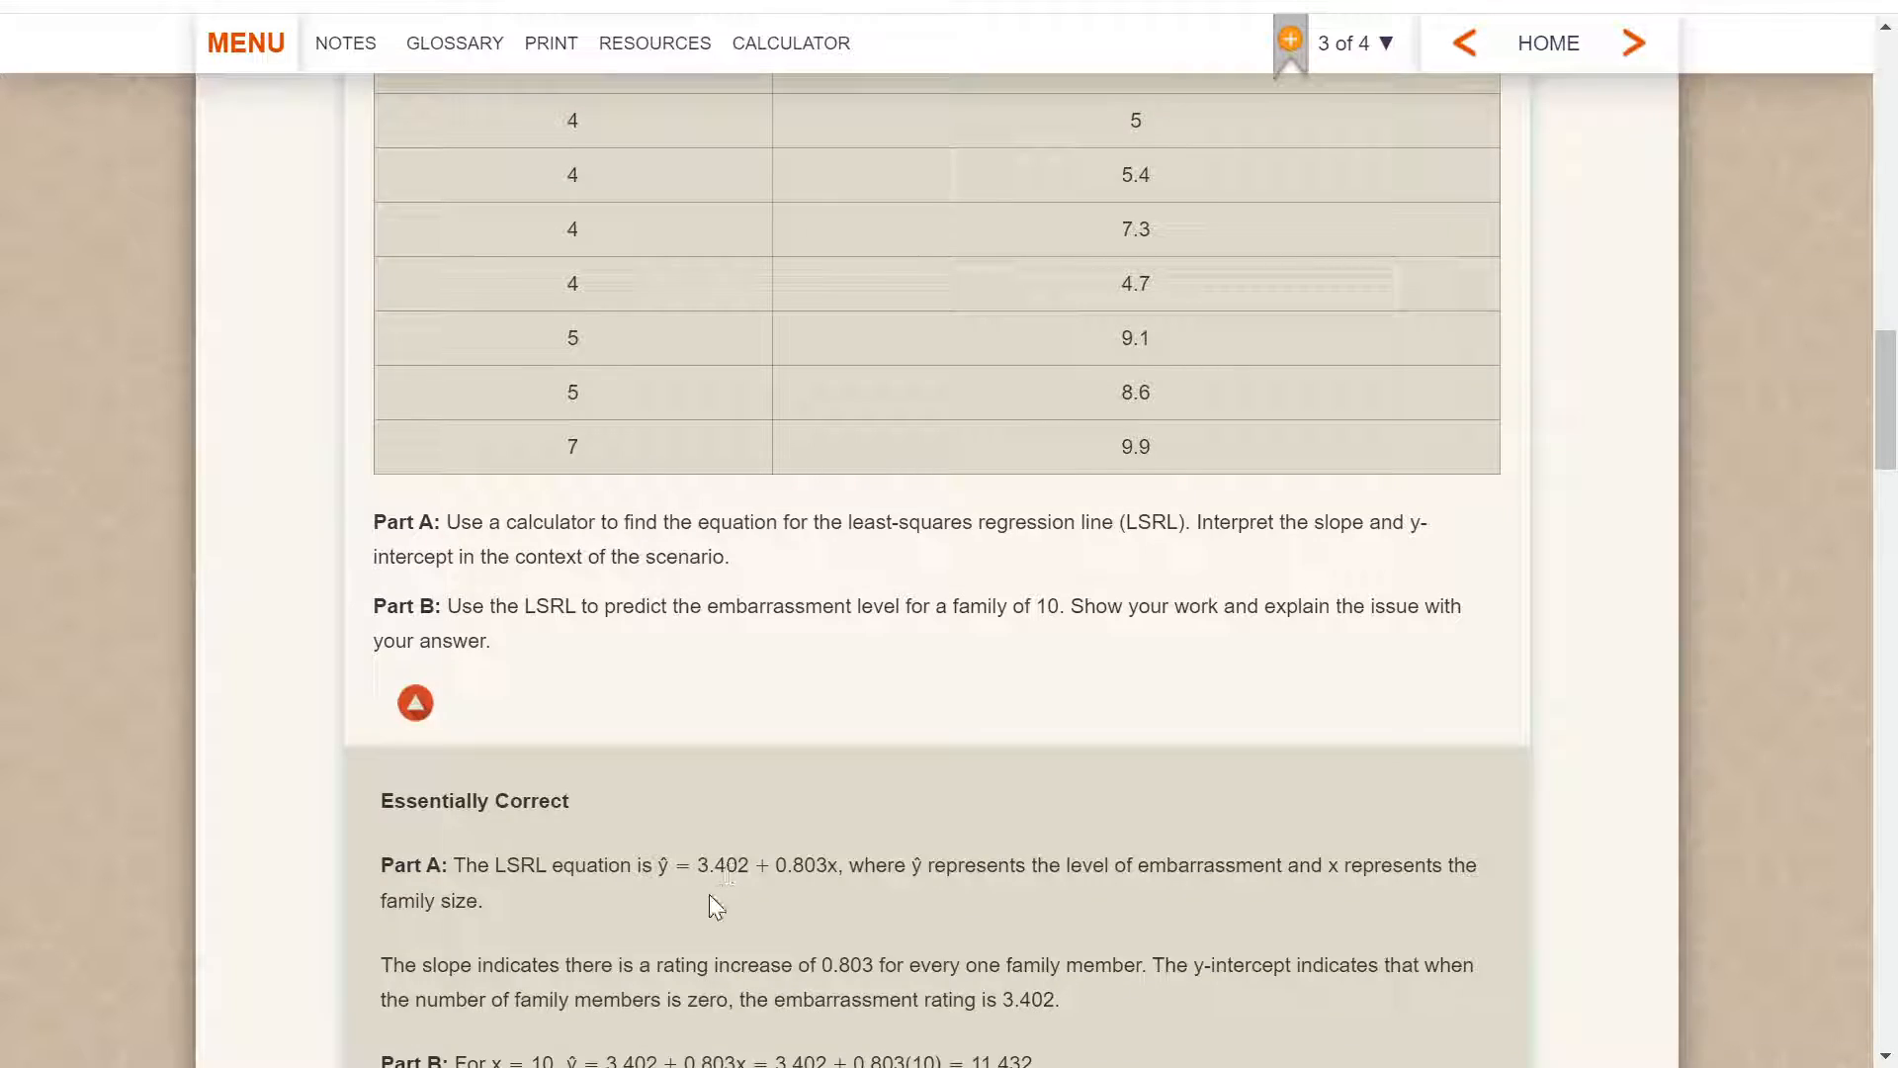
pyautogui.moveTo(732, 566); pyautogui.dragTo(366, 516)
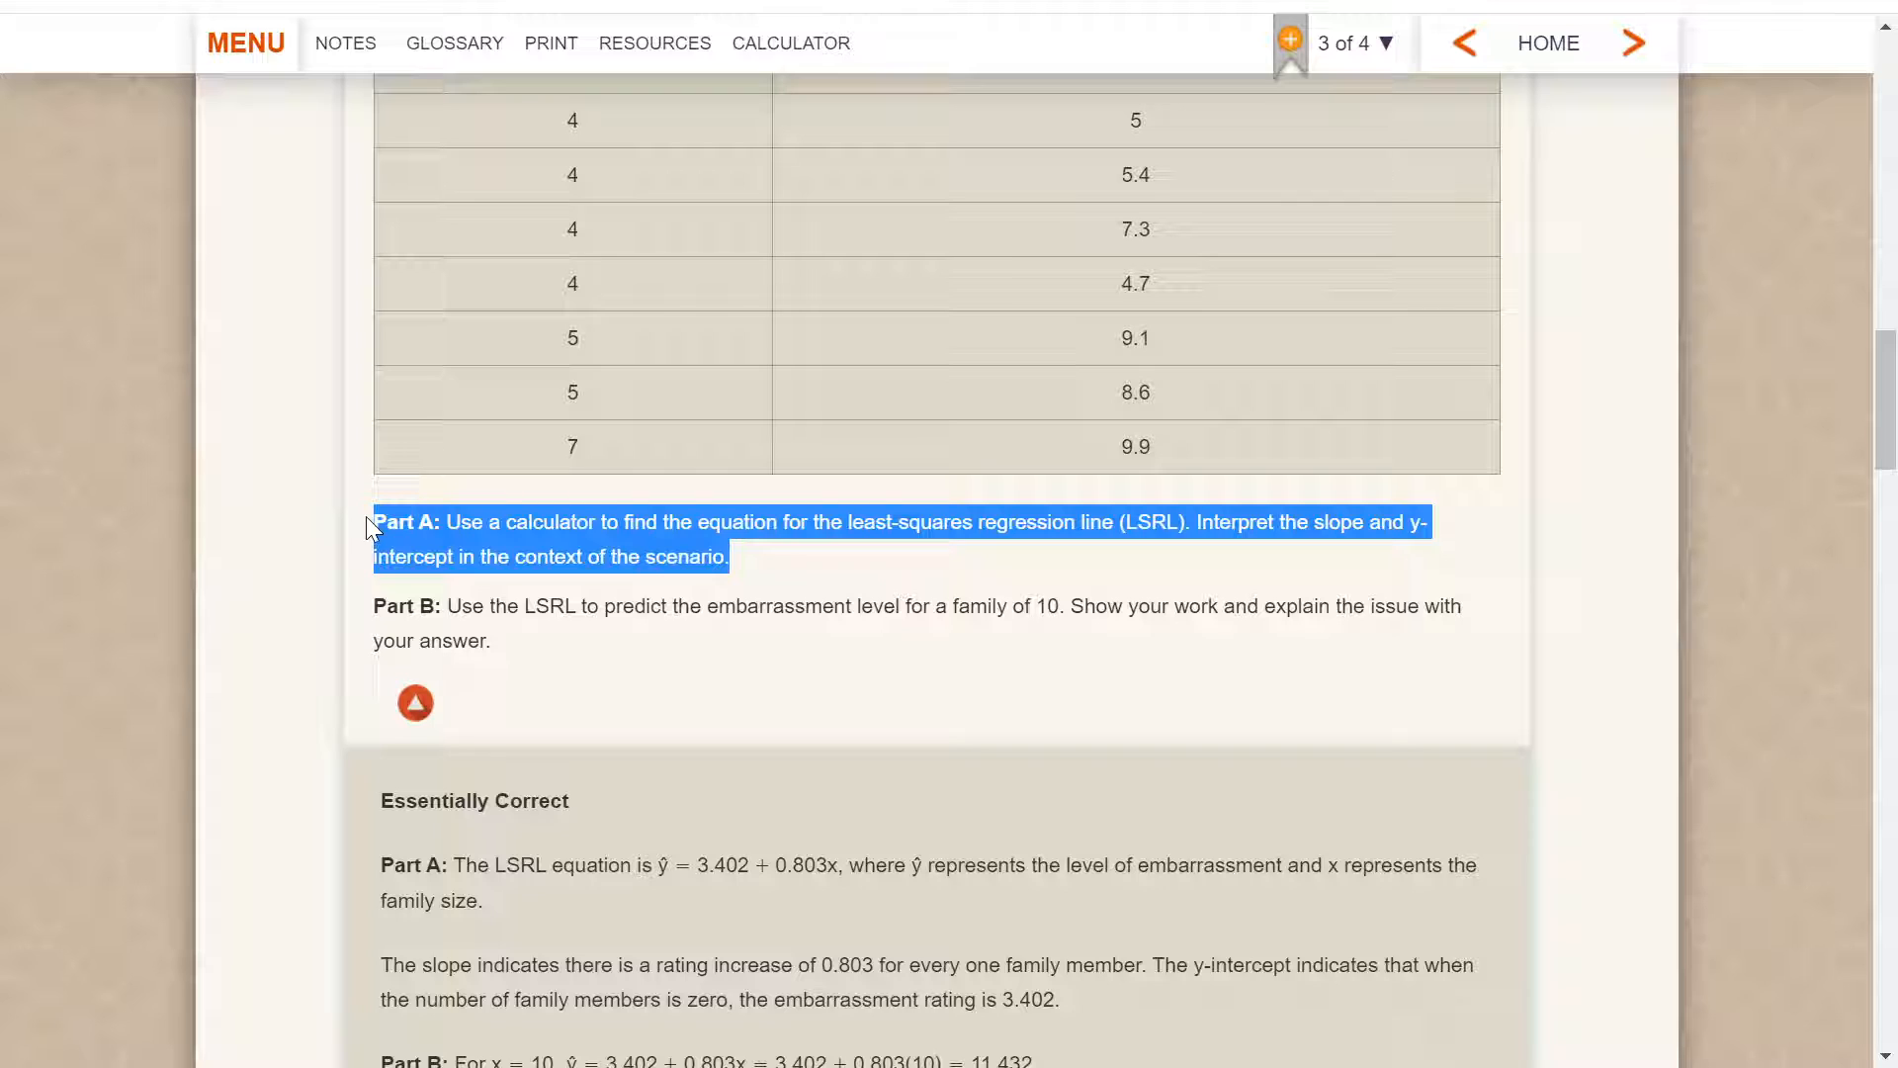
pyautogui.click(522, 660)
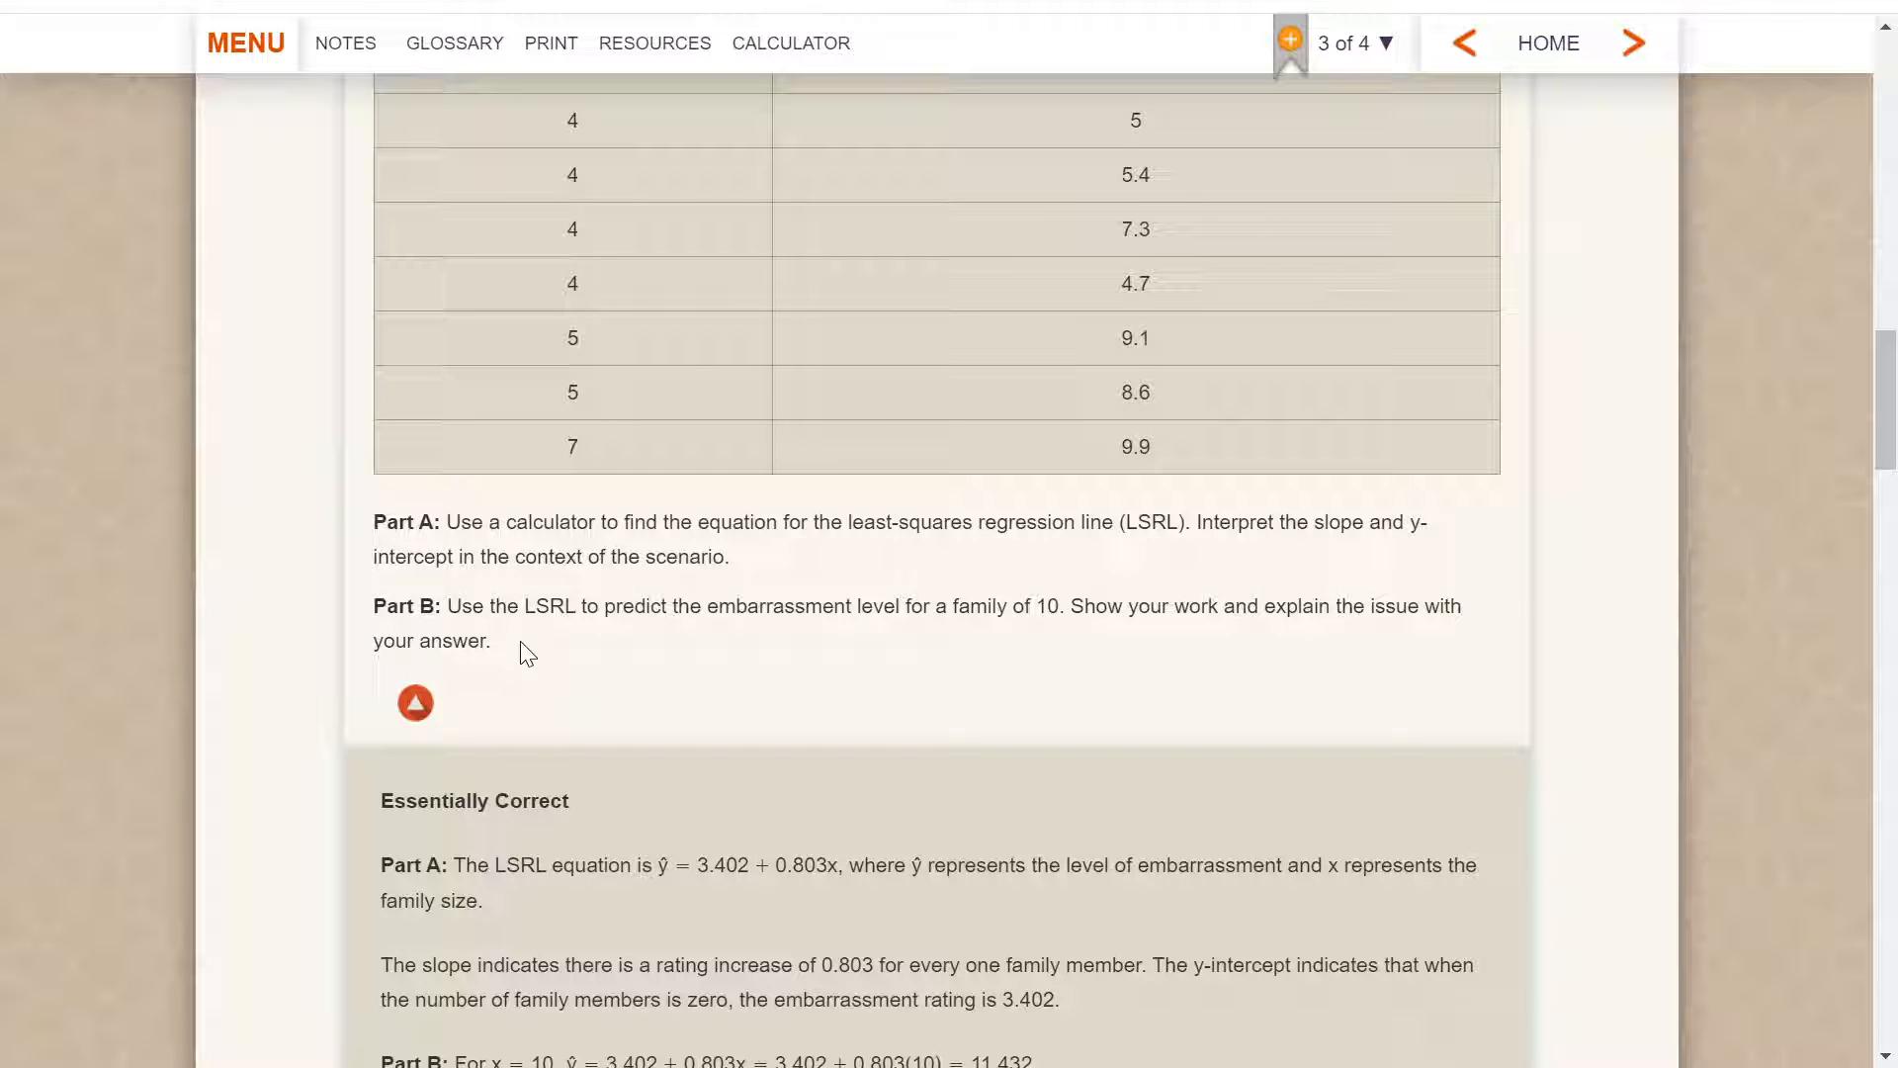
# Step: Copy the whole Family Size and Embarrassment Rating table into the blank Google Sheets spreadsheet at A1, and widen column B to fit its heading
pyautogui.scroll(3, 606, 712)
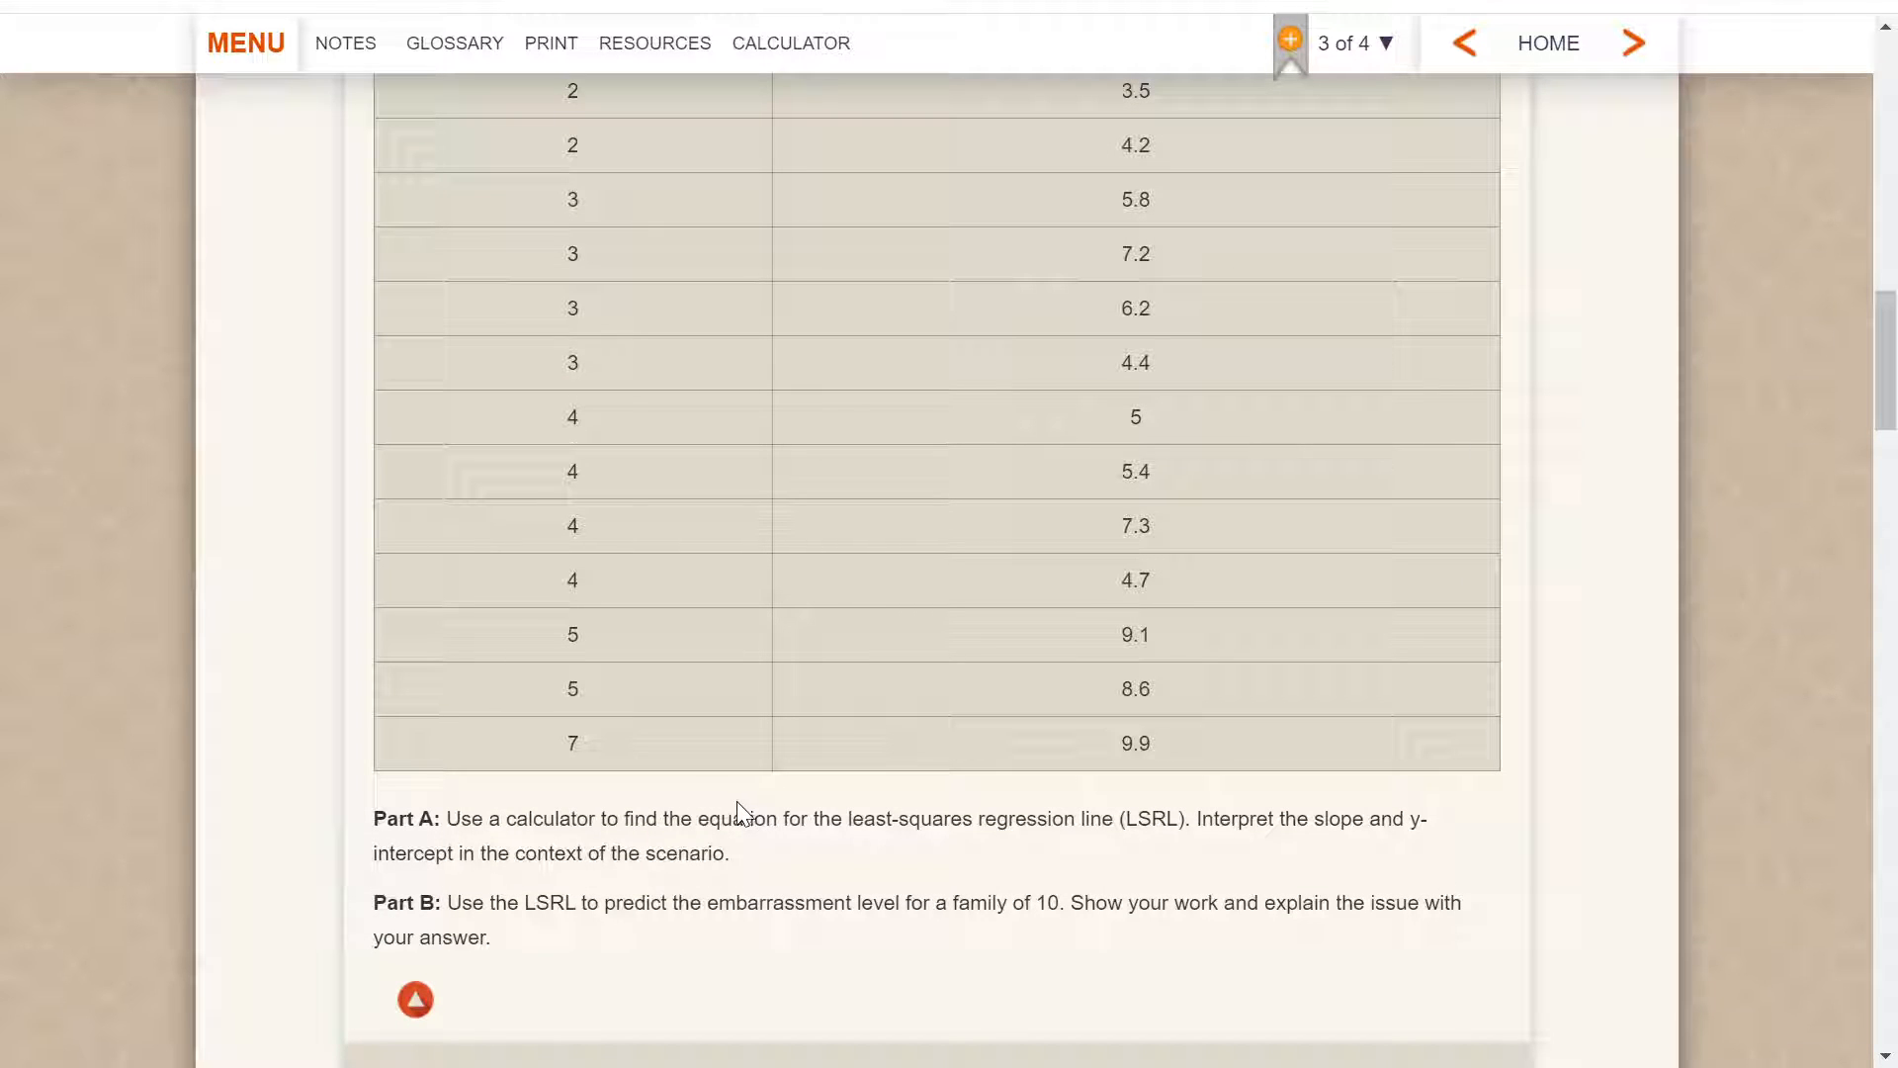
pyautogui.scroll(3, 930, 969)
pyautogui.scroll(-2, 953, 915)
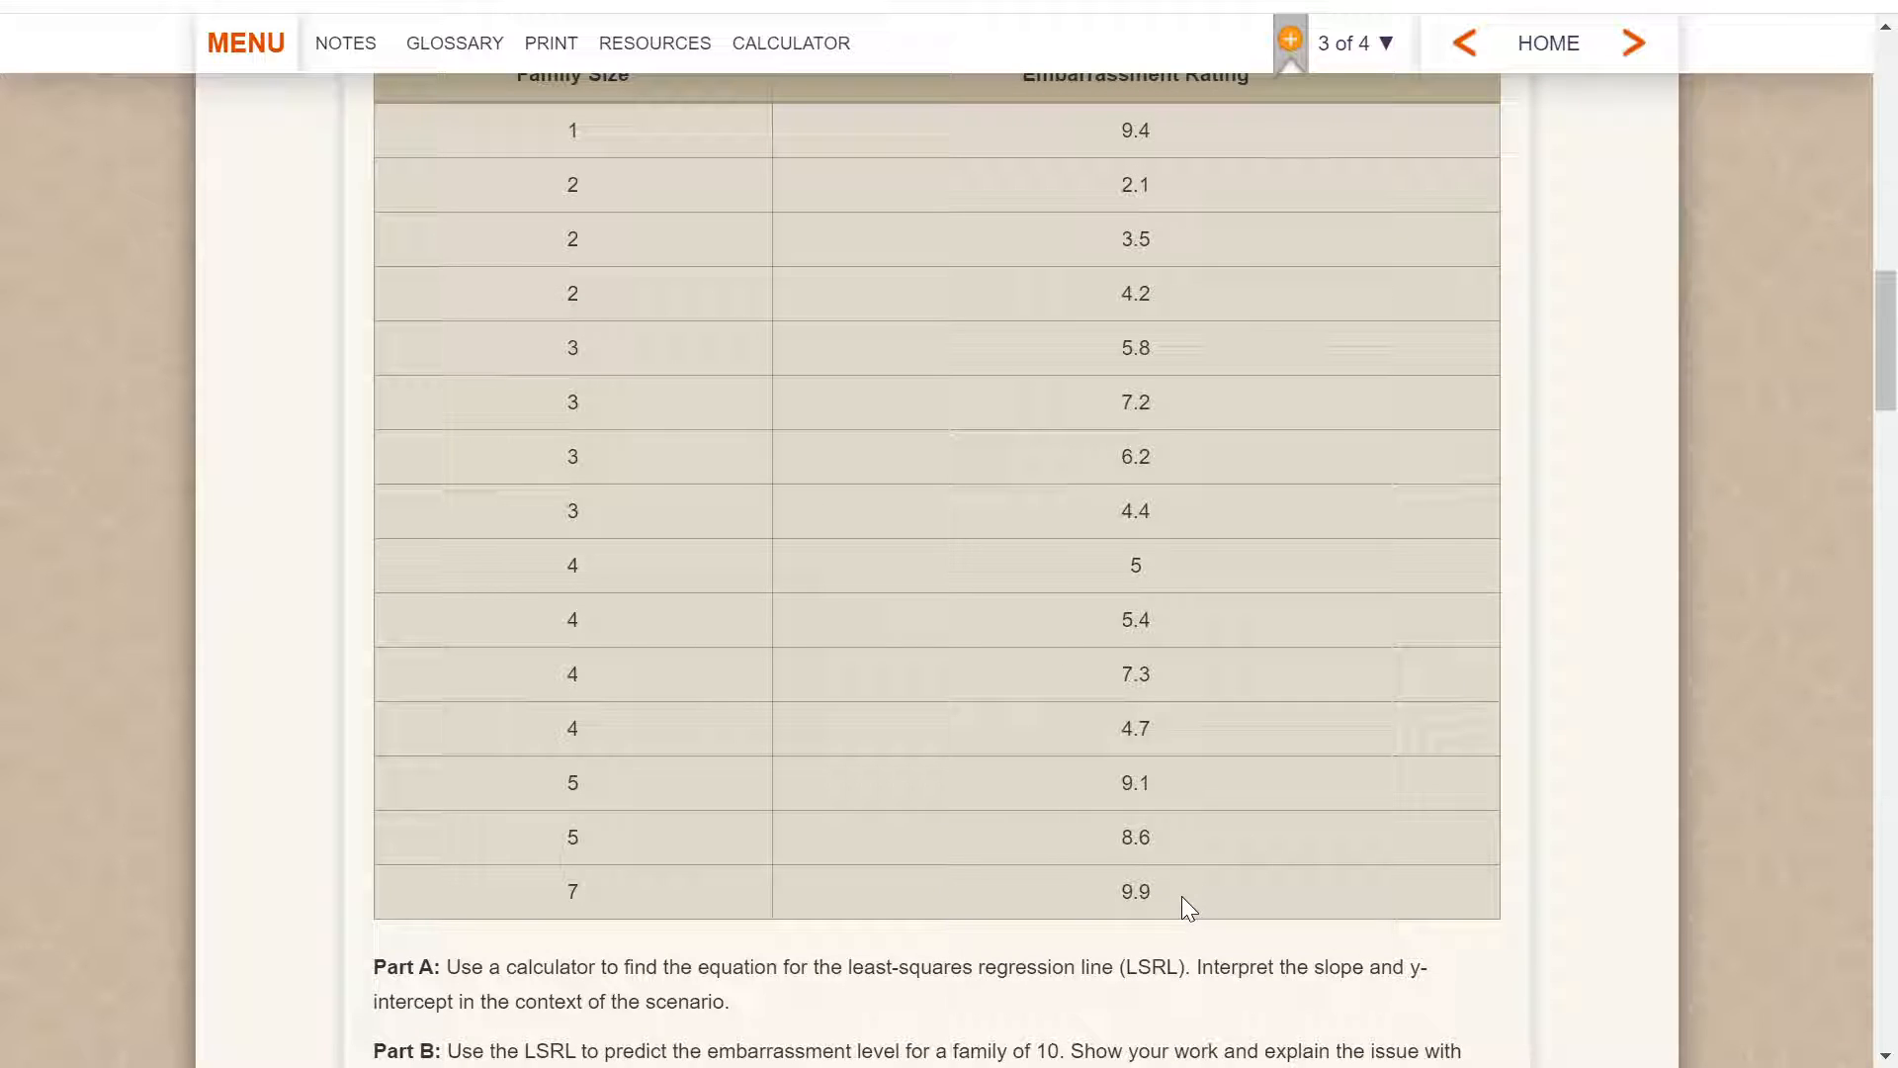
pyautogui.moveTo(1177, 896); pyautogui.dragTo(515, 529)
pyautogui.scroll(5, 880, 858)
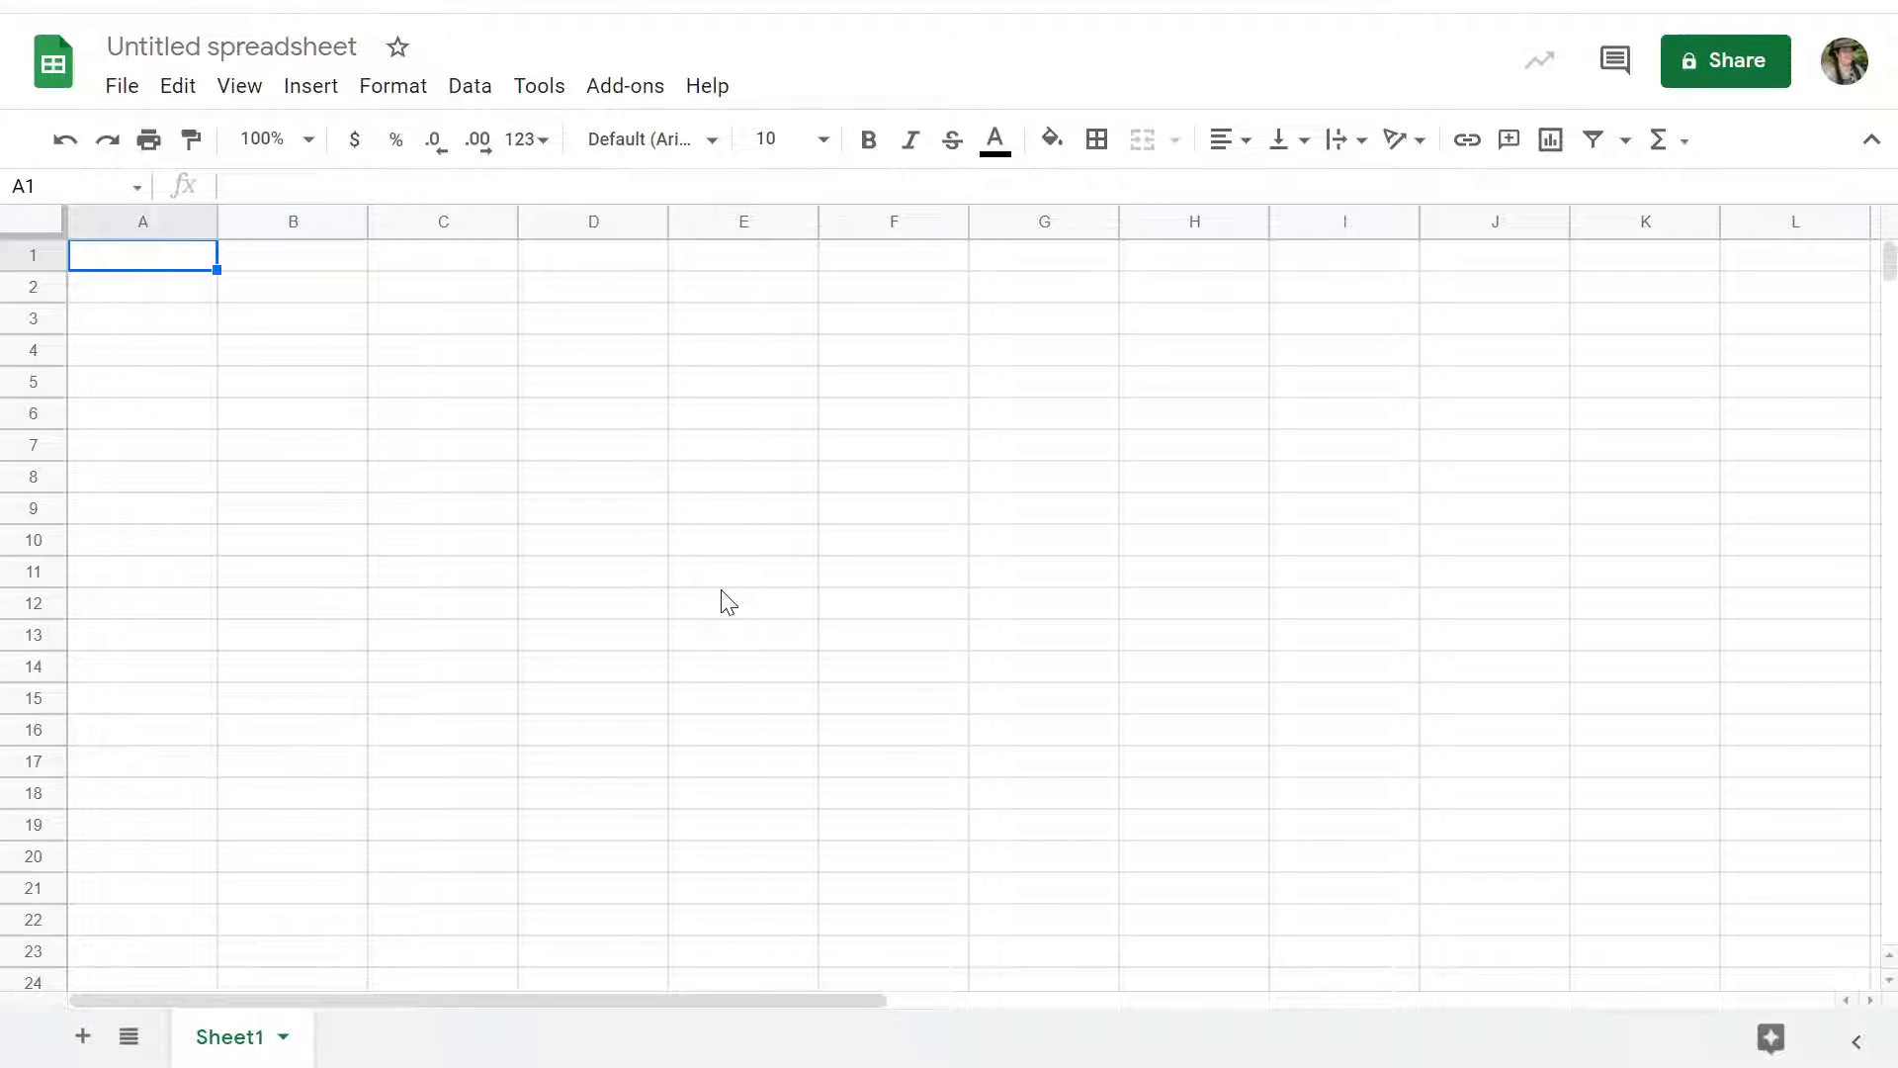
pyautogui.write('Family Size\tEmbarrassment Rating 1\t9.4 2\t2.1 2\t3.5 2\t4.2 3\t5.8 3\t7.2 3\t6.2 3\t4.4 4\t5 4\t5.4 4\t7.3 4\t4.7 5\t9.1 5\t8.6 7\t9.9')
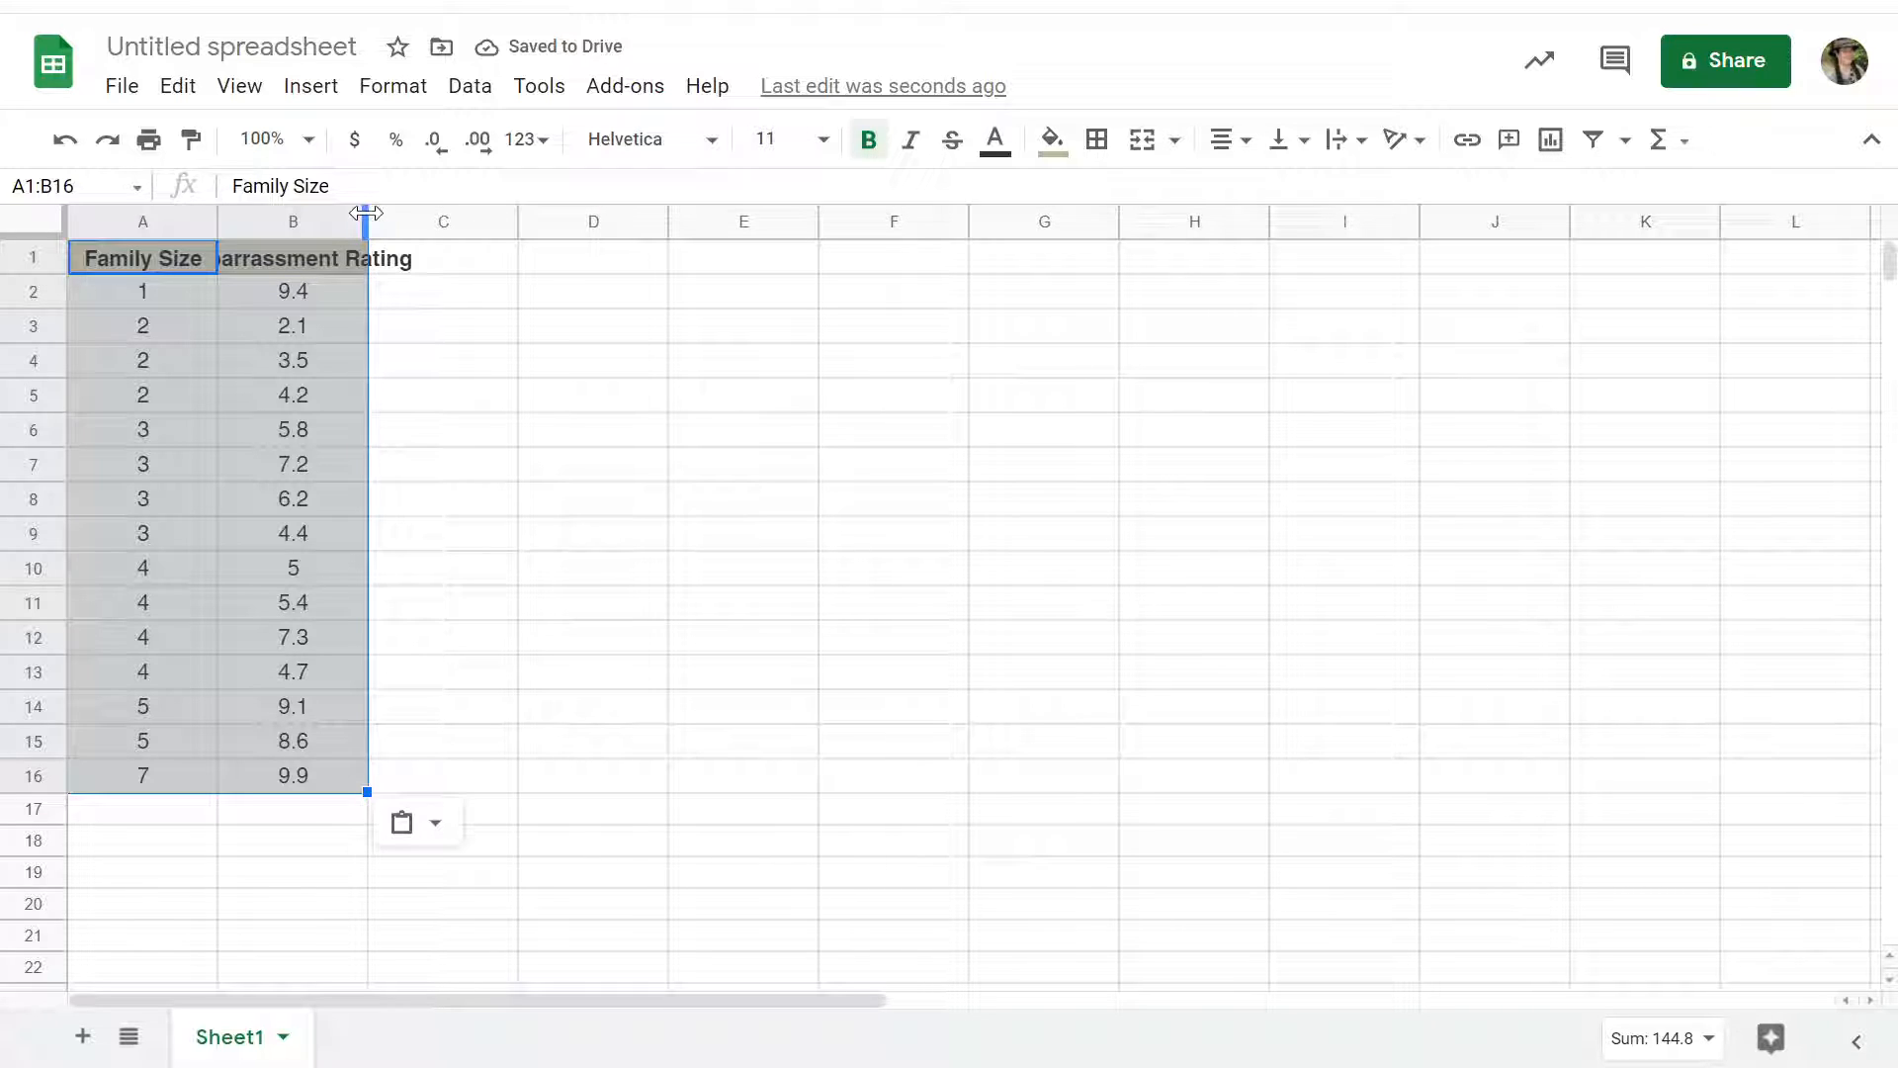
pyautogui.moveTo(369, 222); pyautogui.dragTo(497, 216)
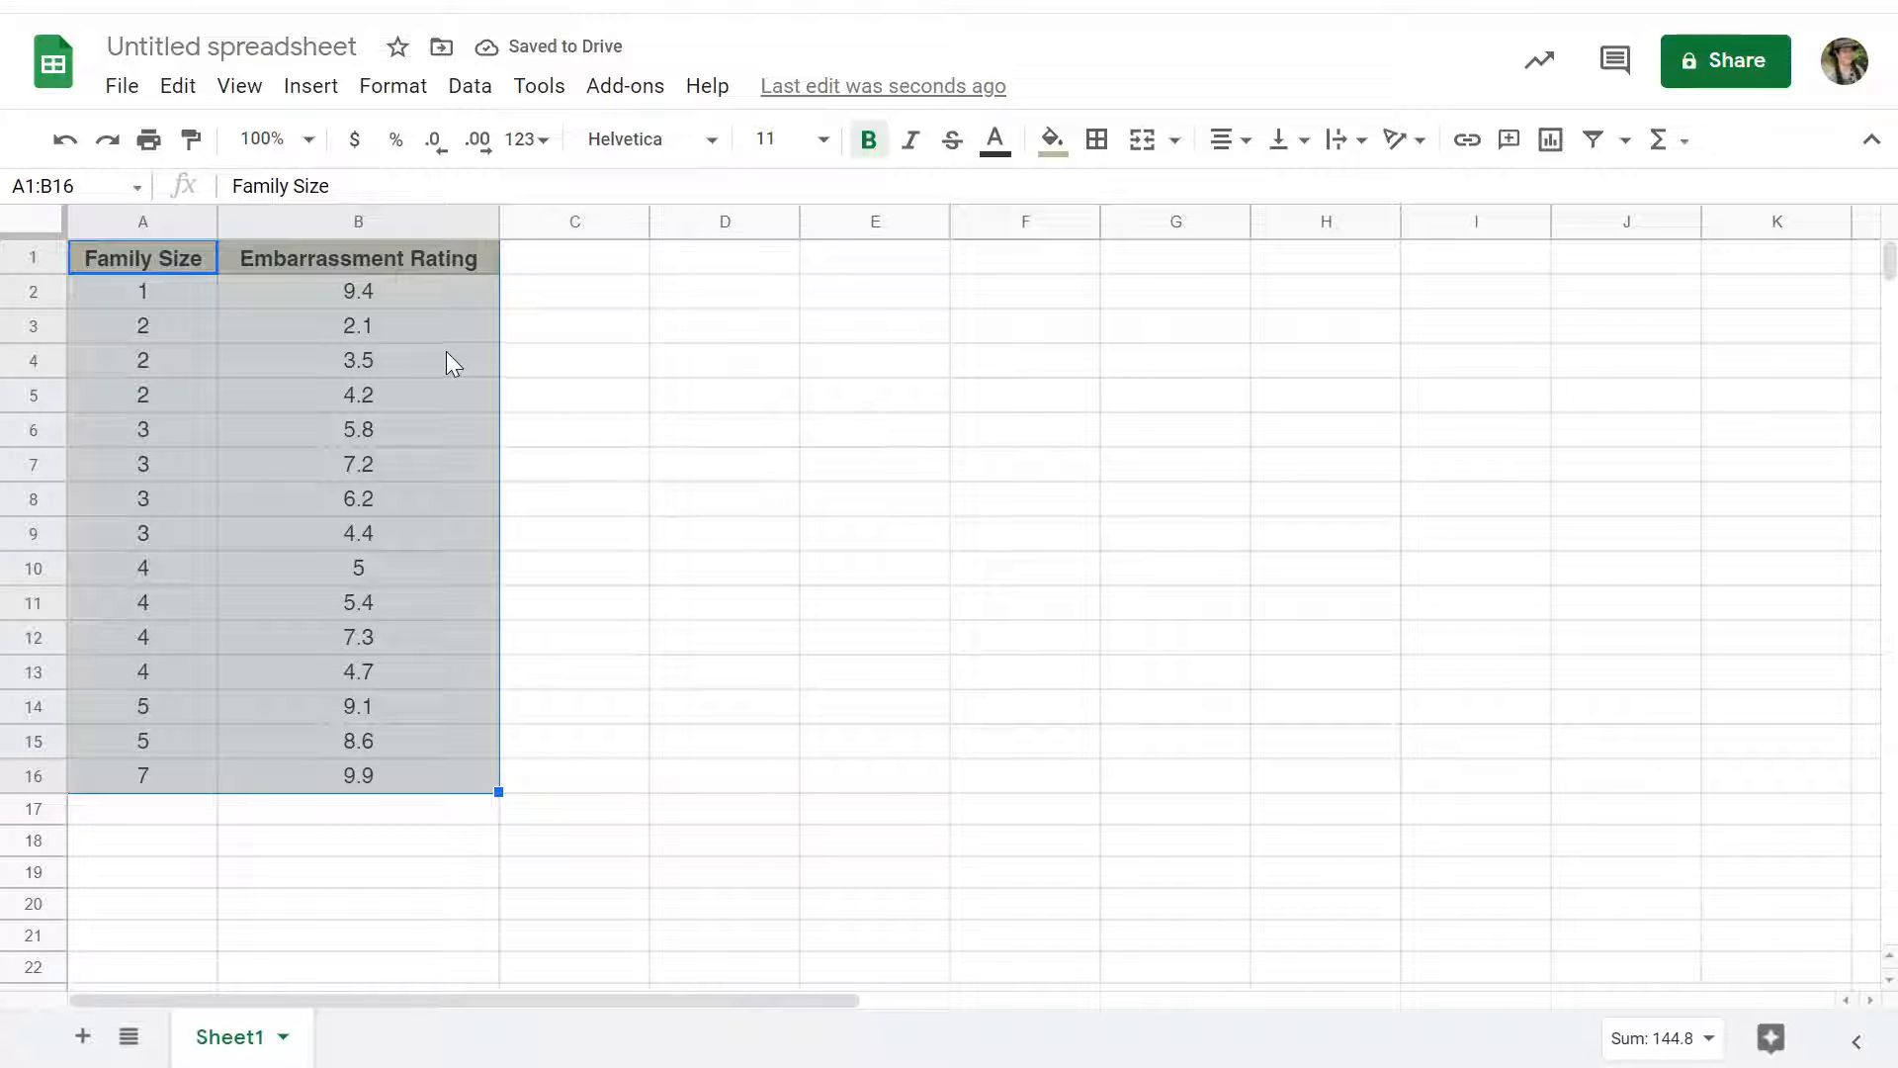
# Step: Start a LINEST formula in D1 with the embarrassment ratings B2:B16 as the known y data
pyautogui.click(695, 280)
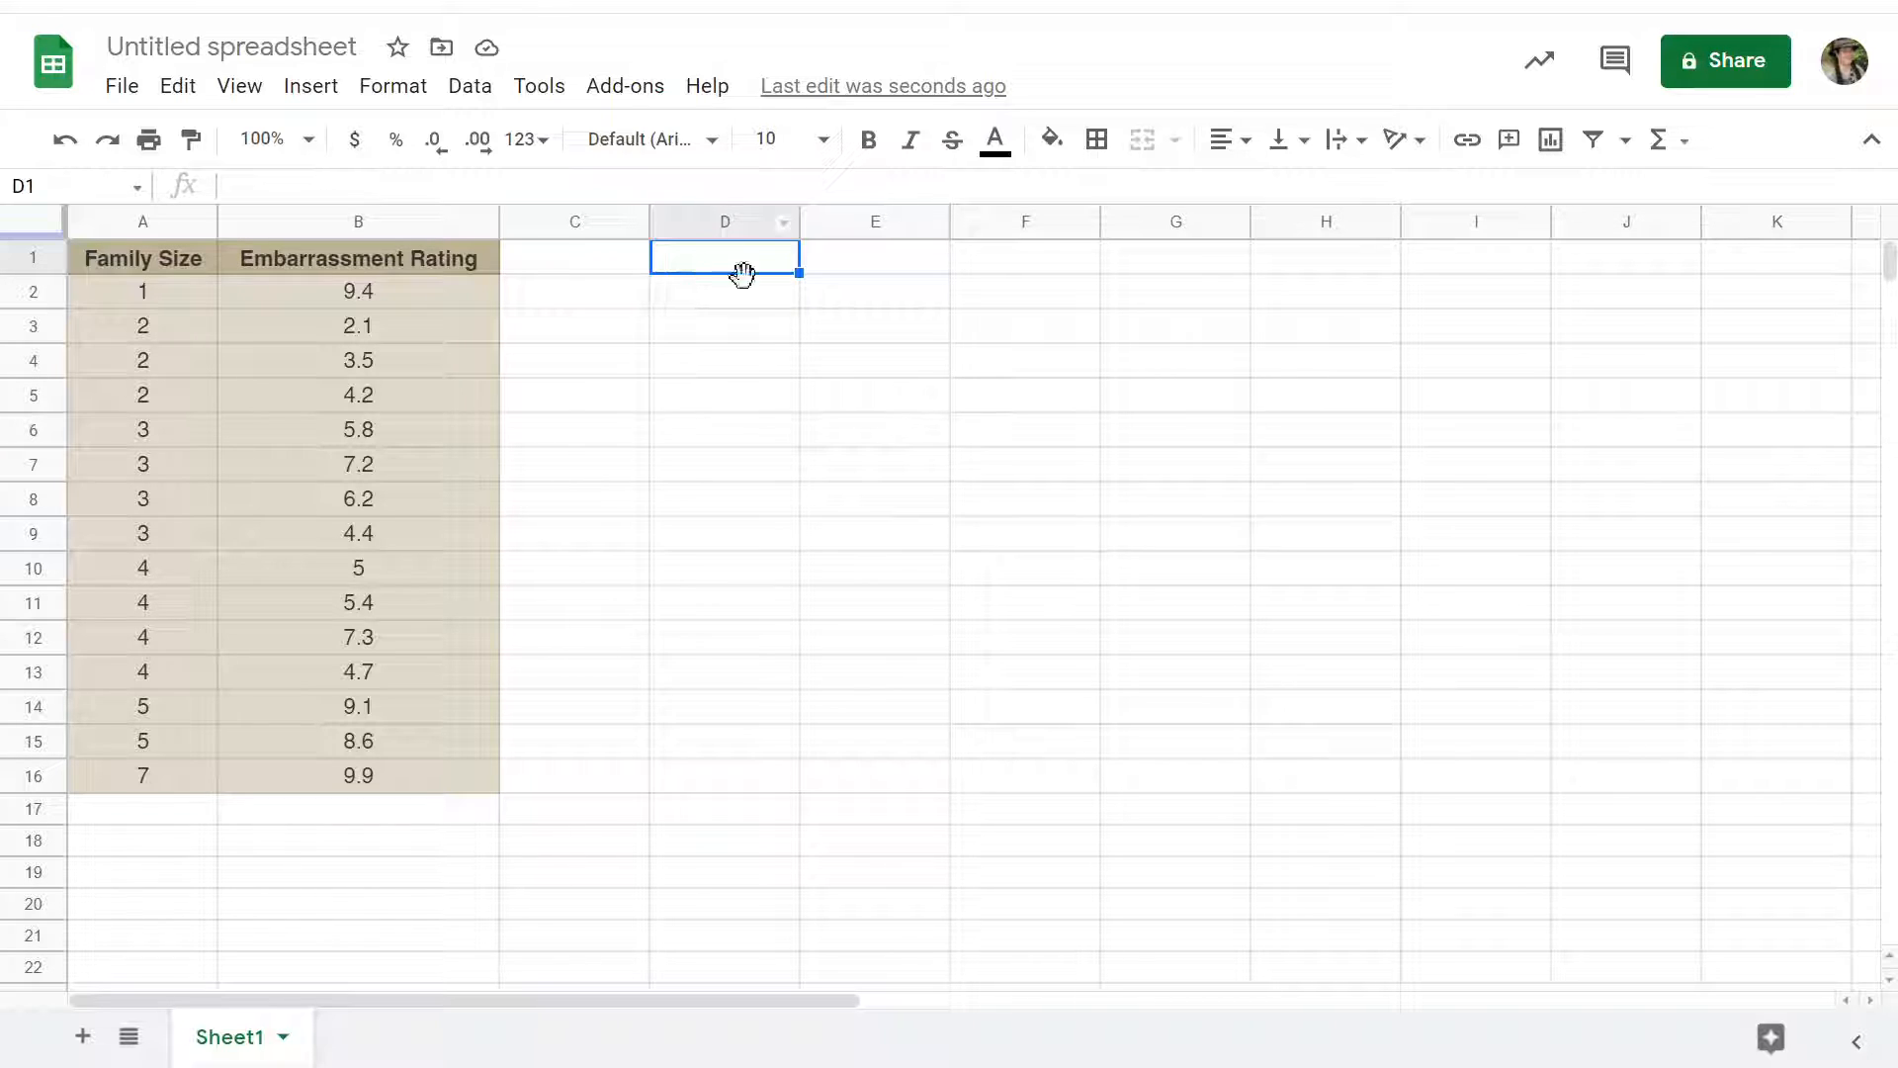
pyautogui.click(285, 180)
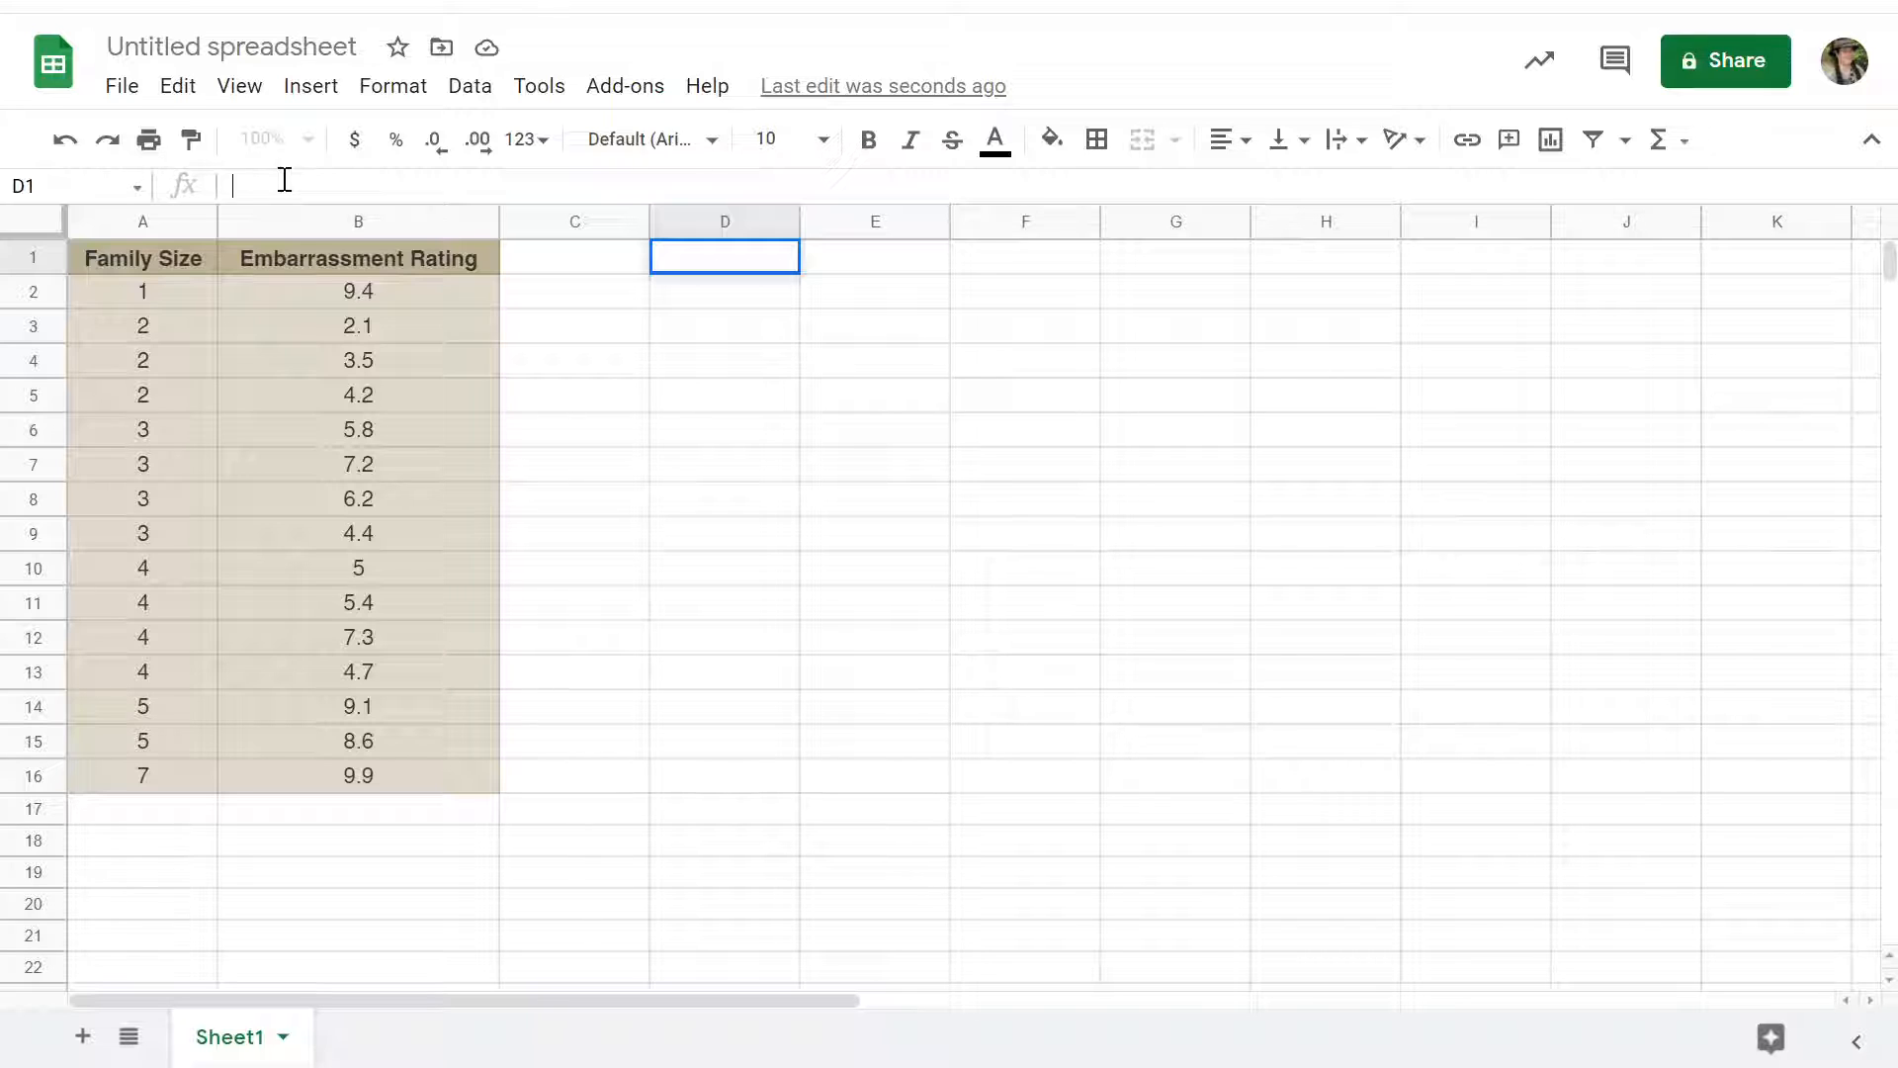
pyautogui.write('=')
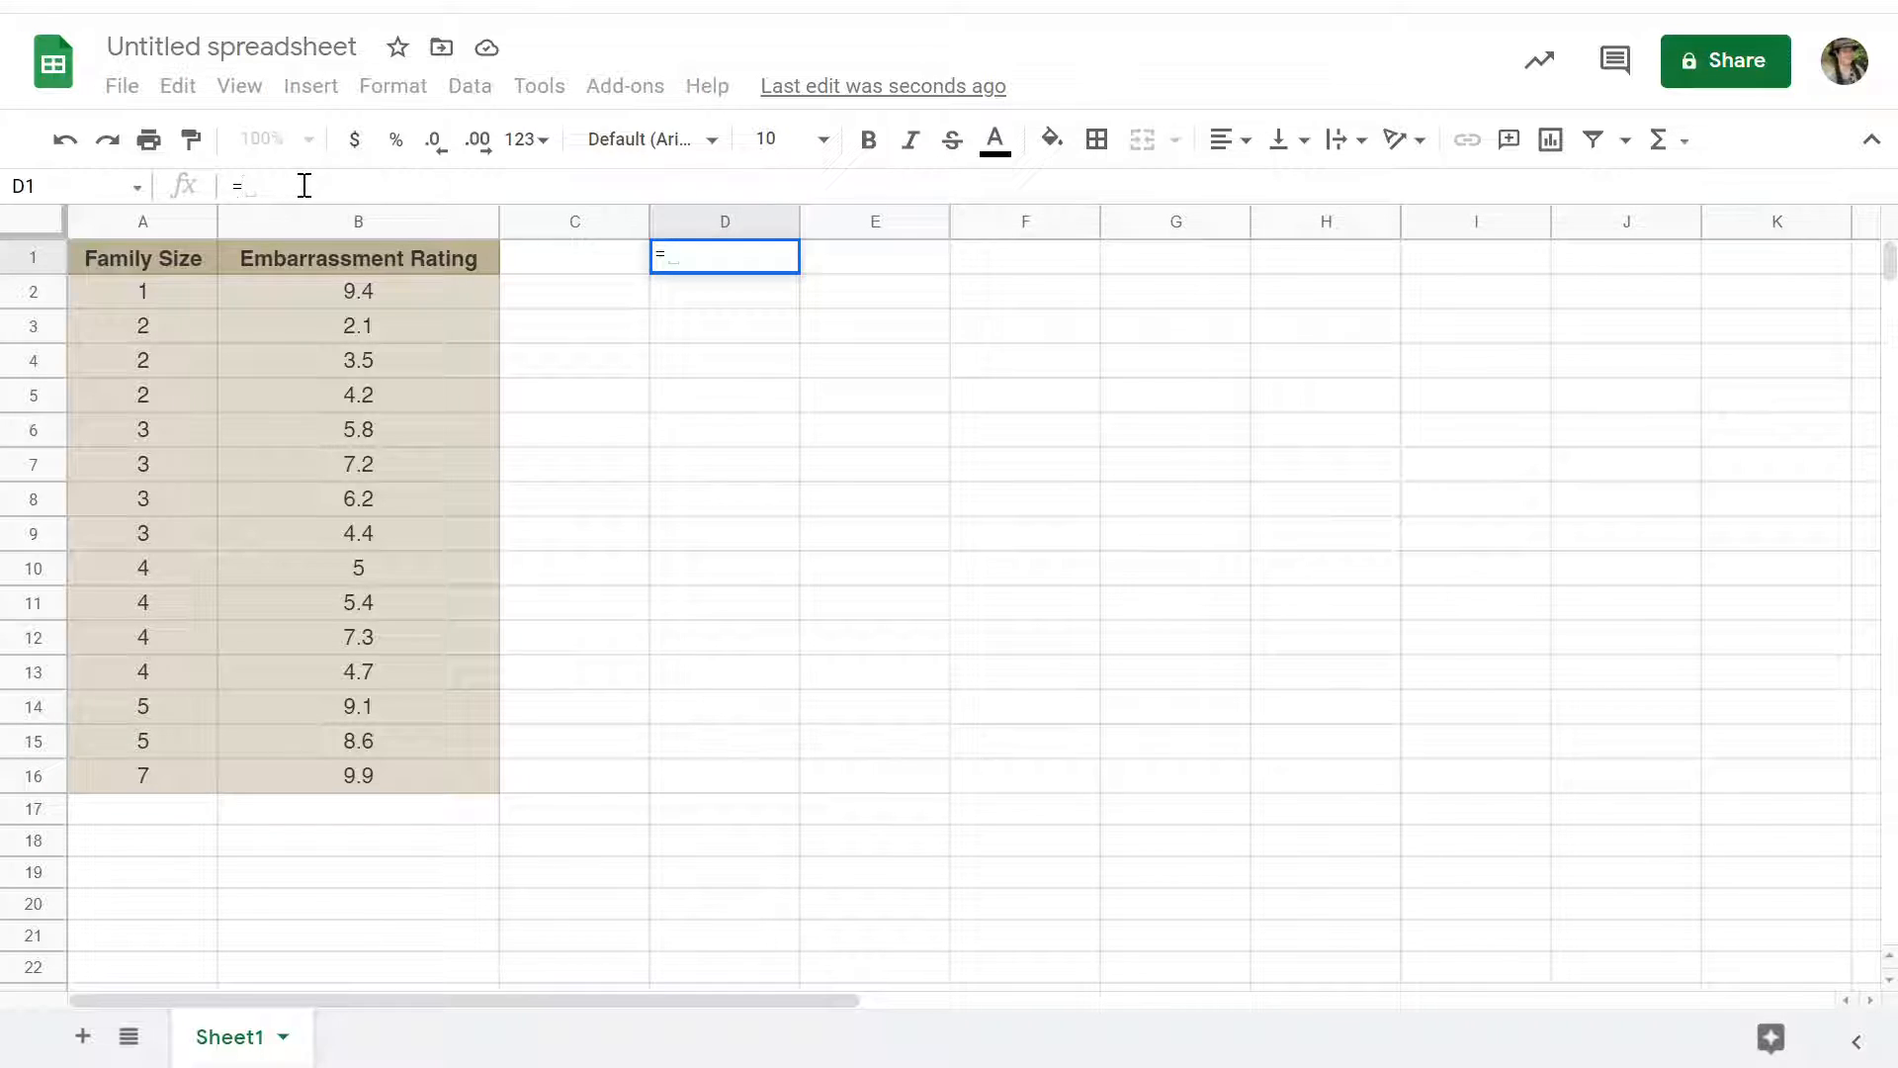
pyautogui.write('LINEST')
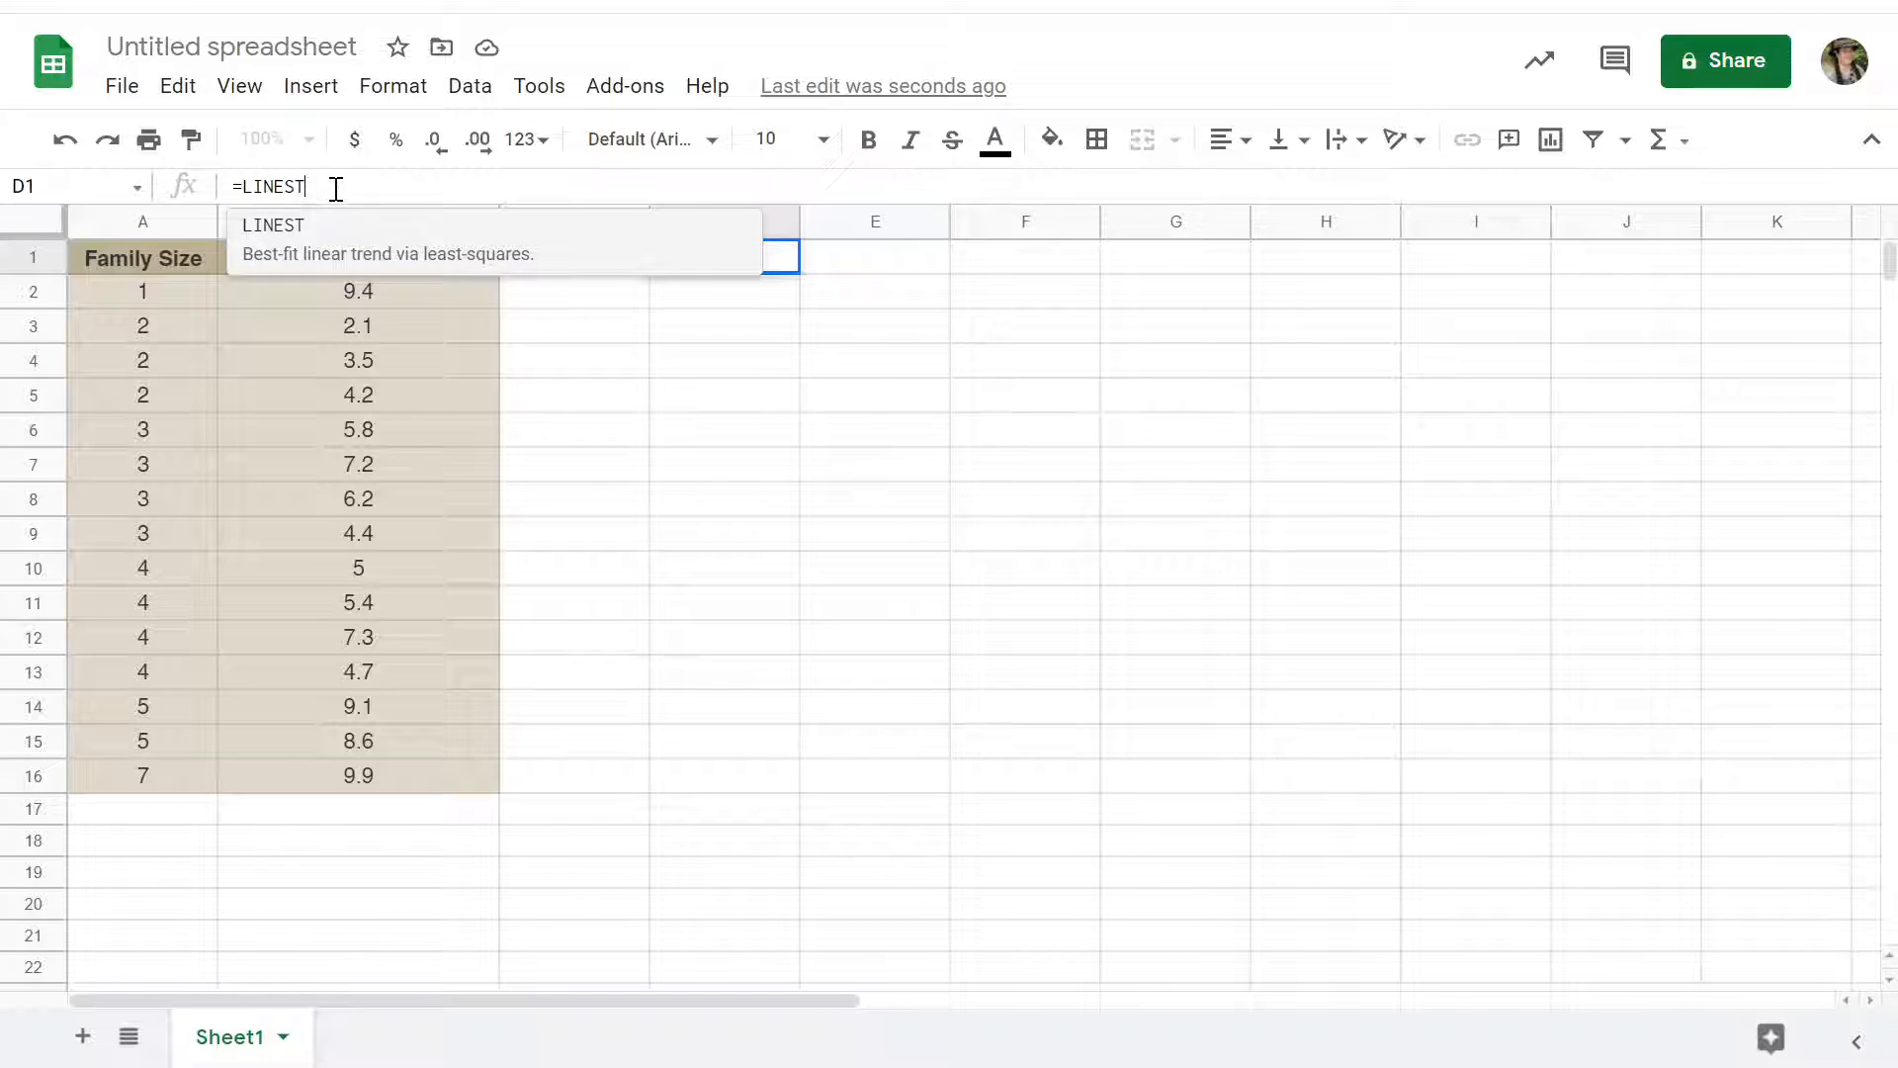
pyautogui.click(400, 218)
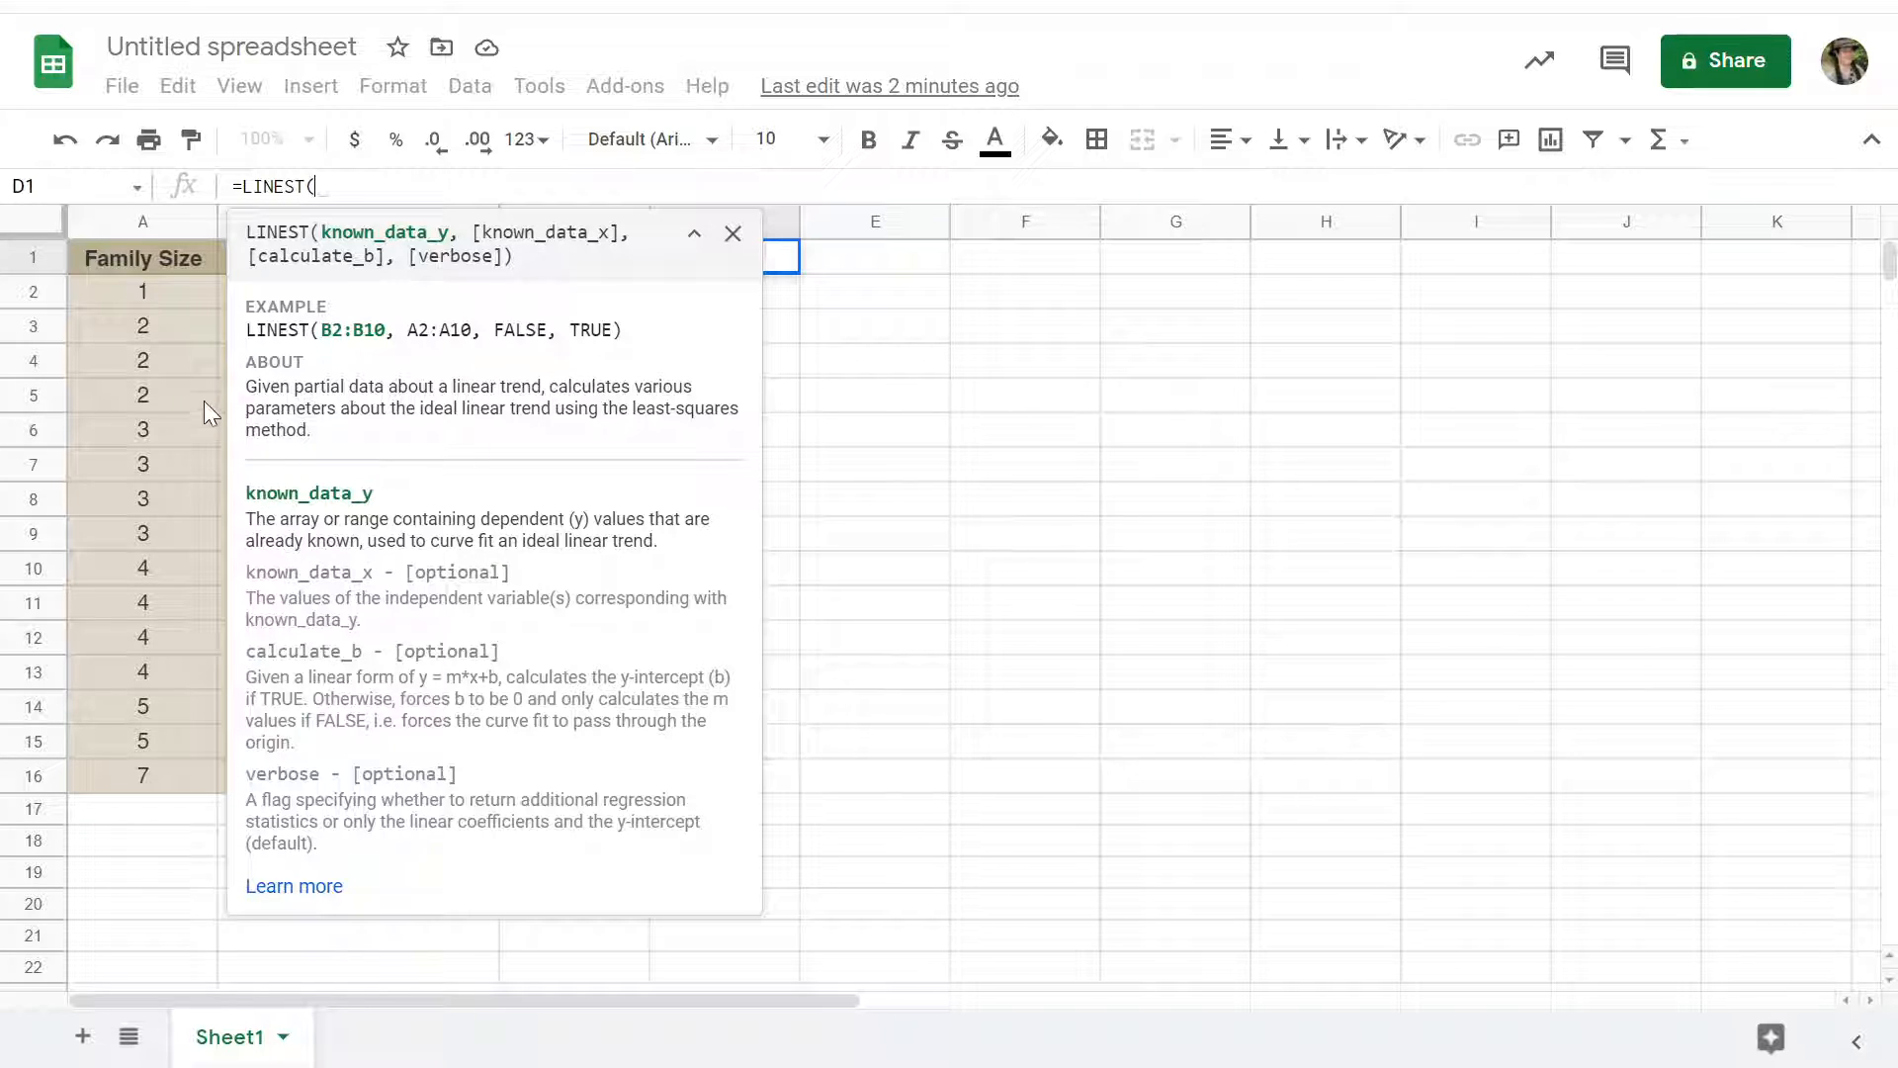
pyautogui.click(224, 288)
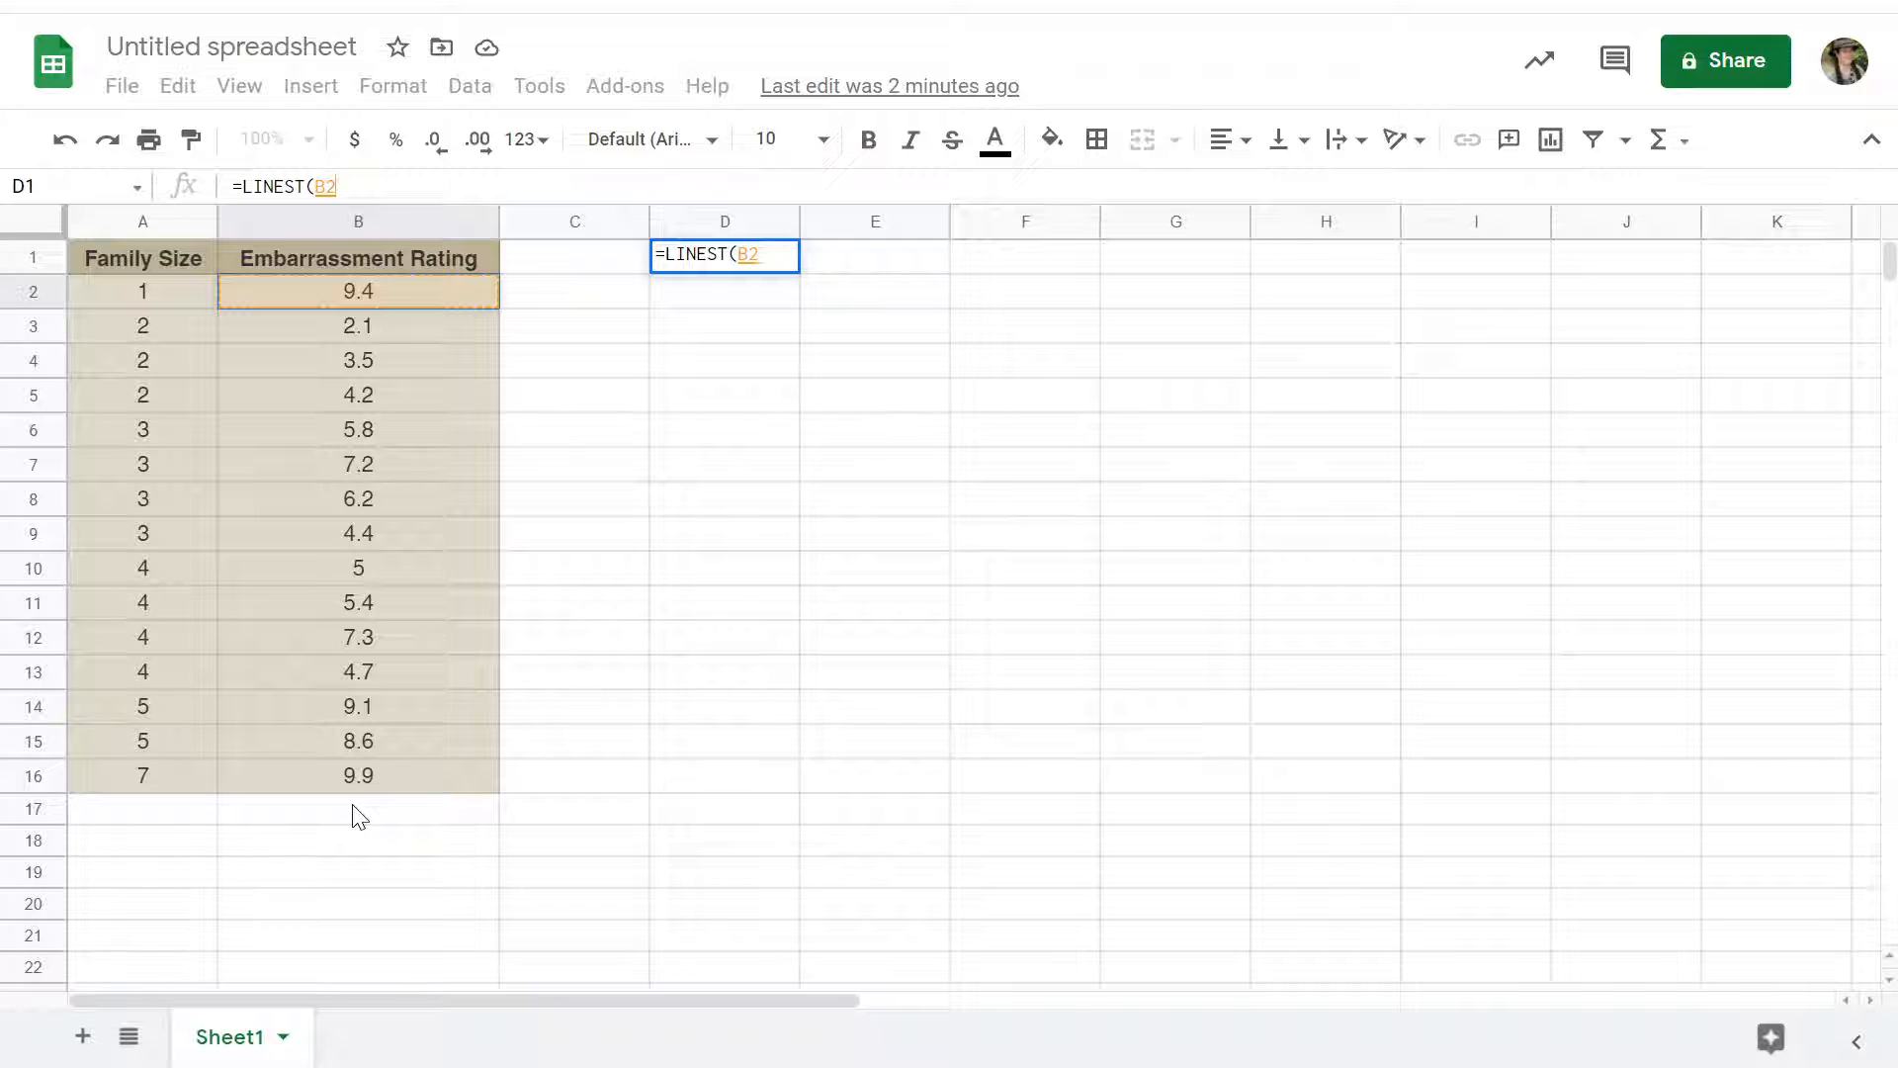
pyautogui.keyDown('shift'); pyautogui.click(435, 777); pyautogui.keyUp('shift')
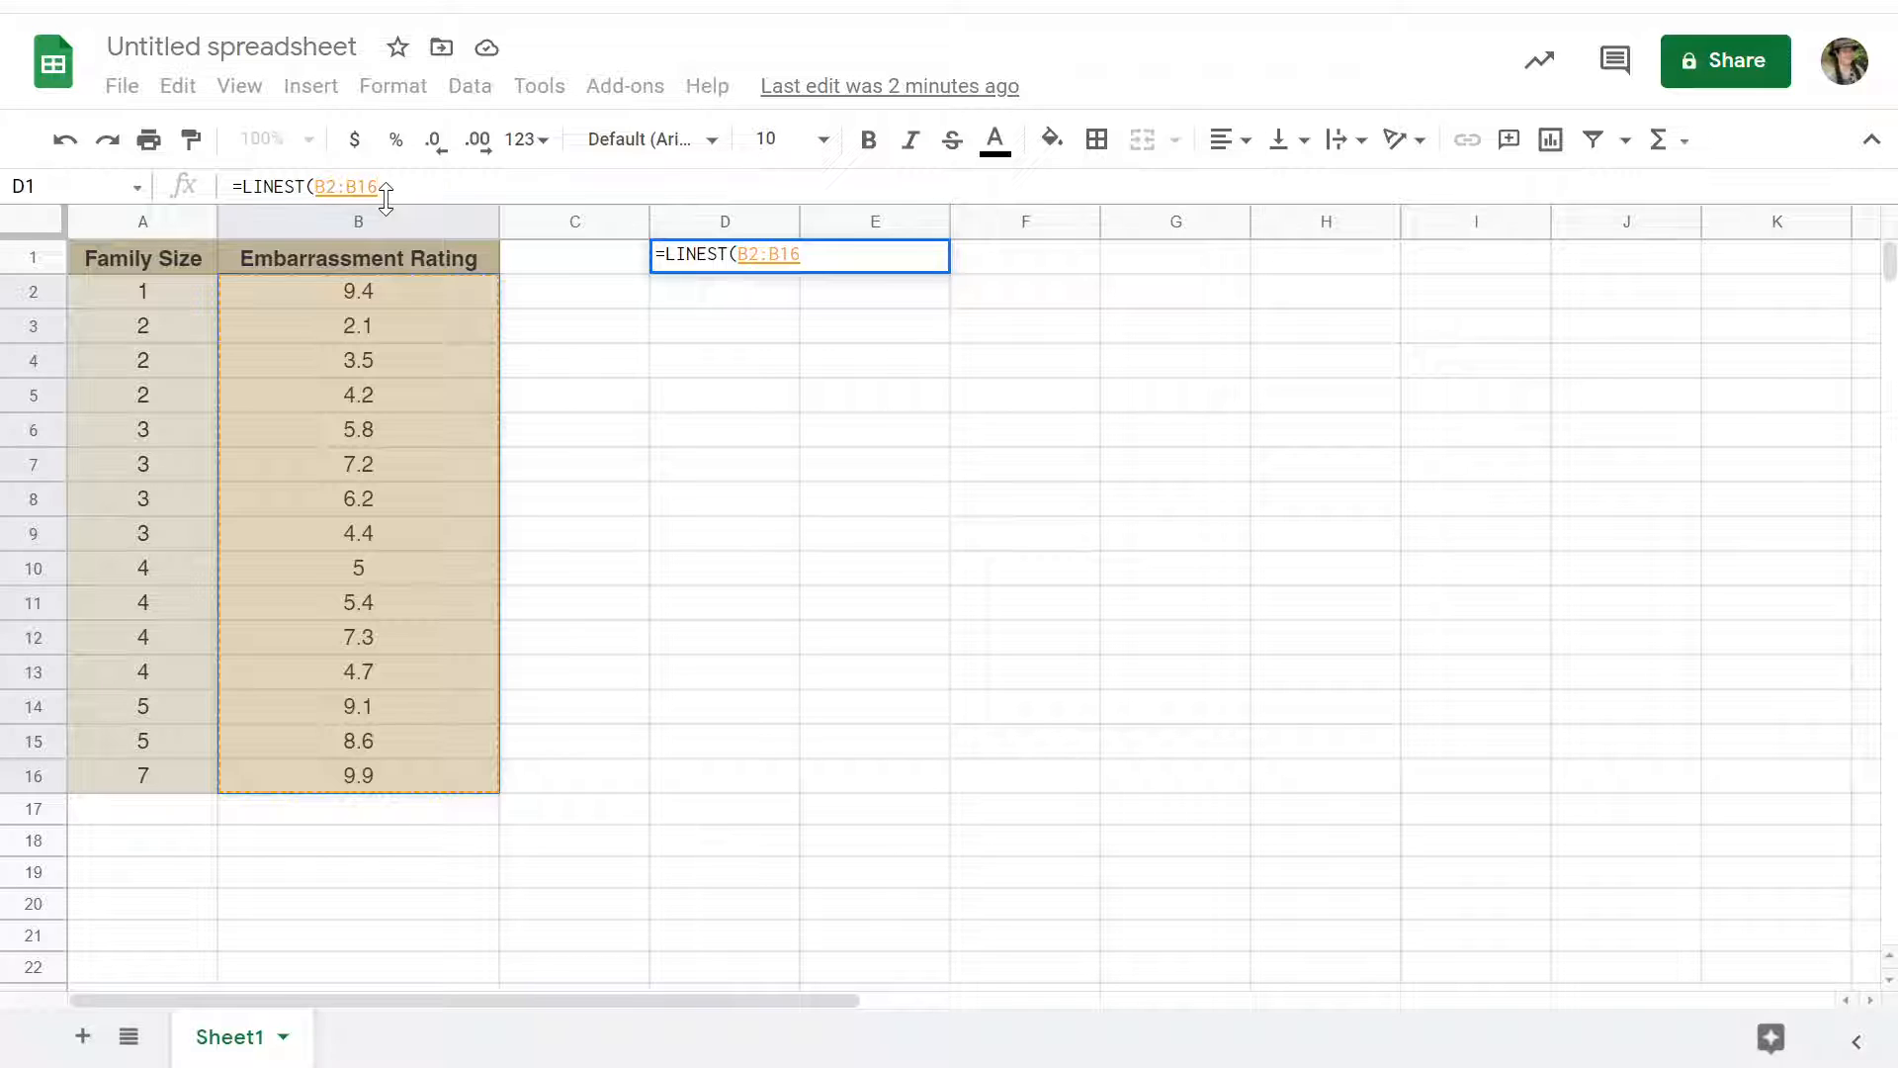
# Step: Complete the LINEST formula with A2:A16 as the known x data, TRUE for calculate_b and FALSE for verbose
pyautogui.write(',')
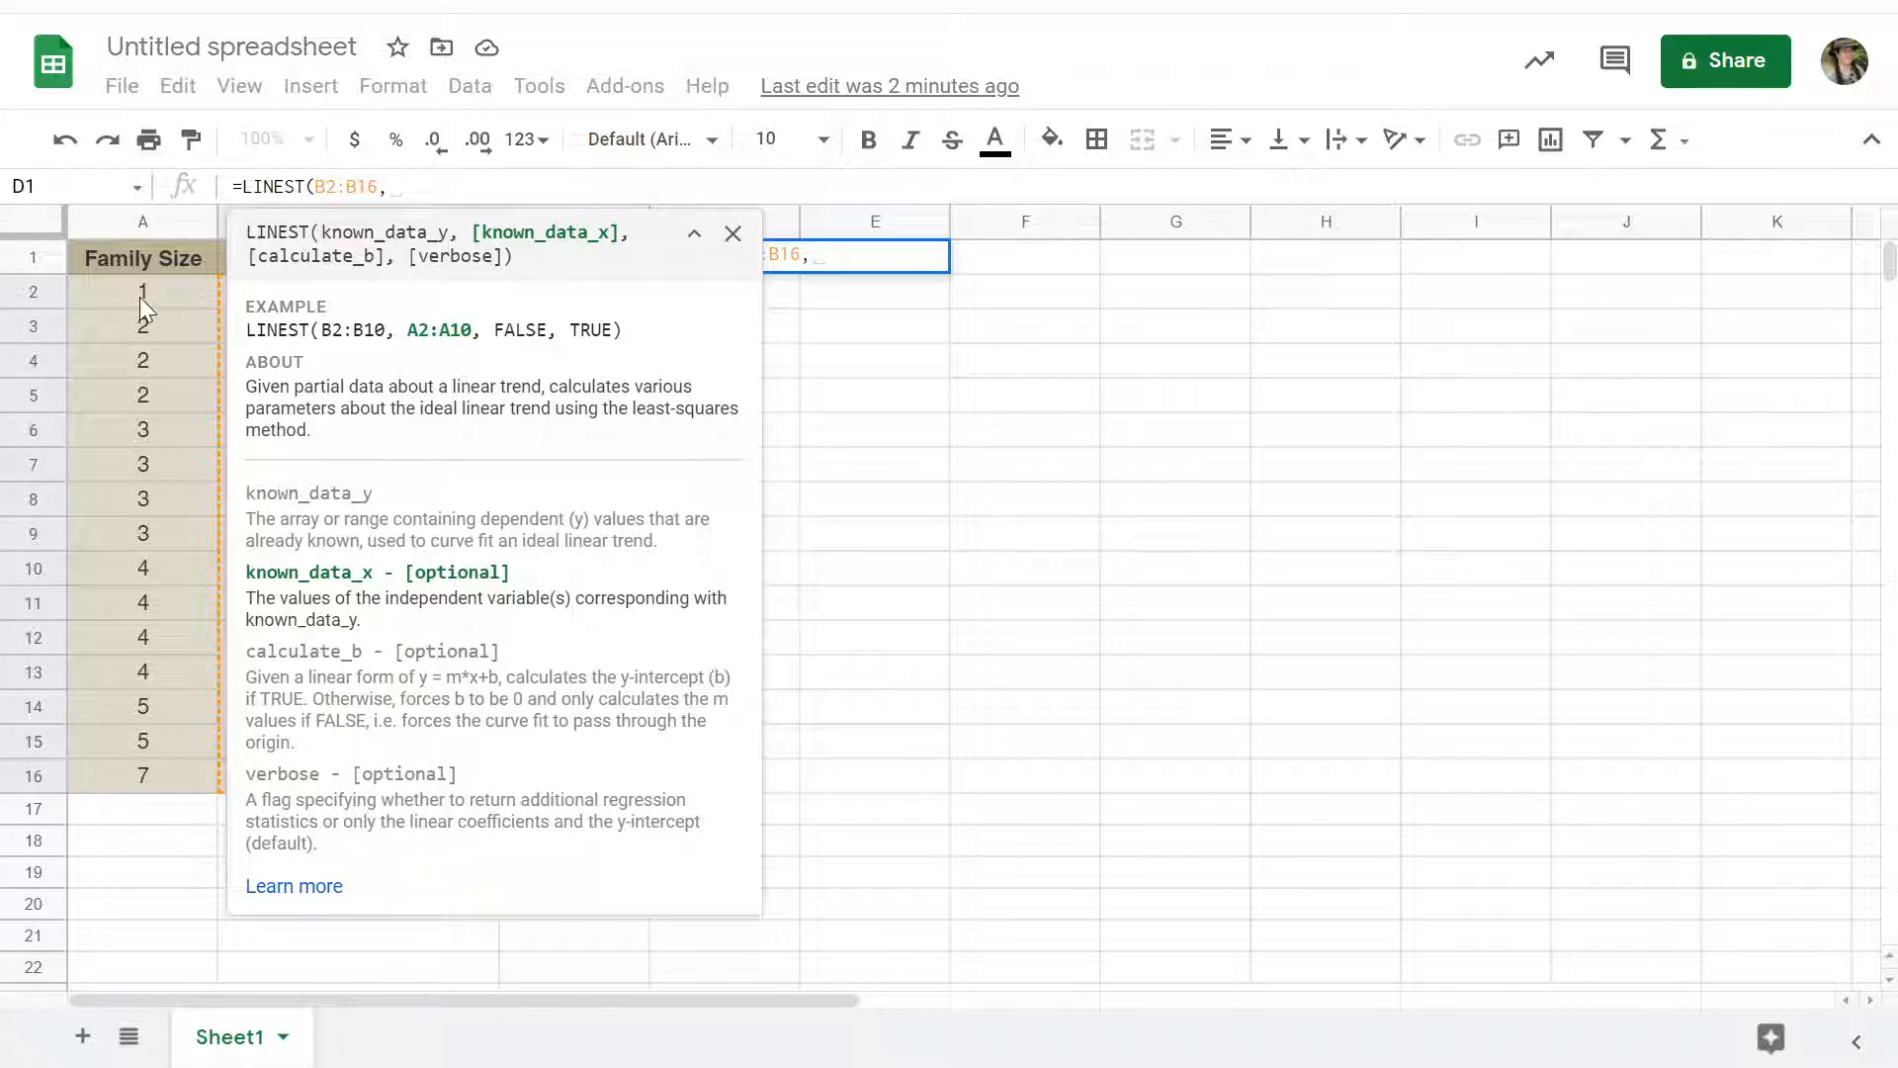
pyautogui.click(164, 292)
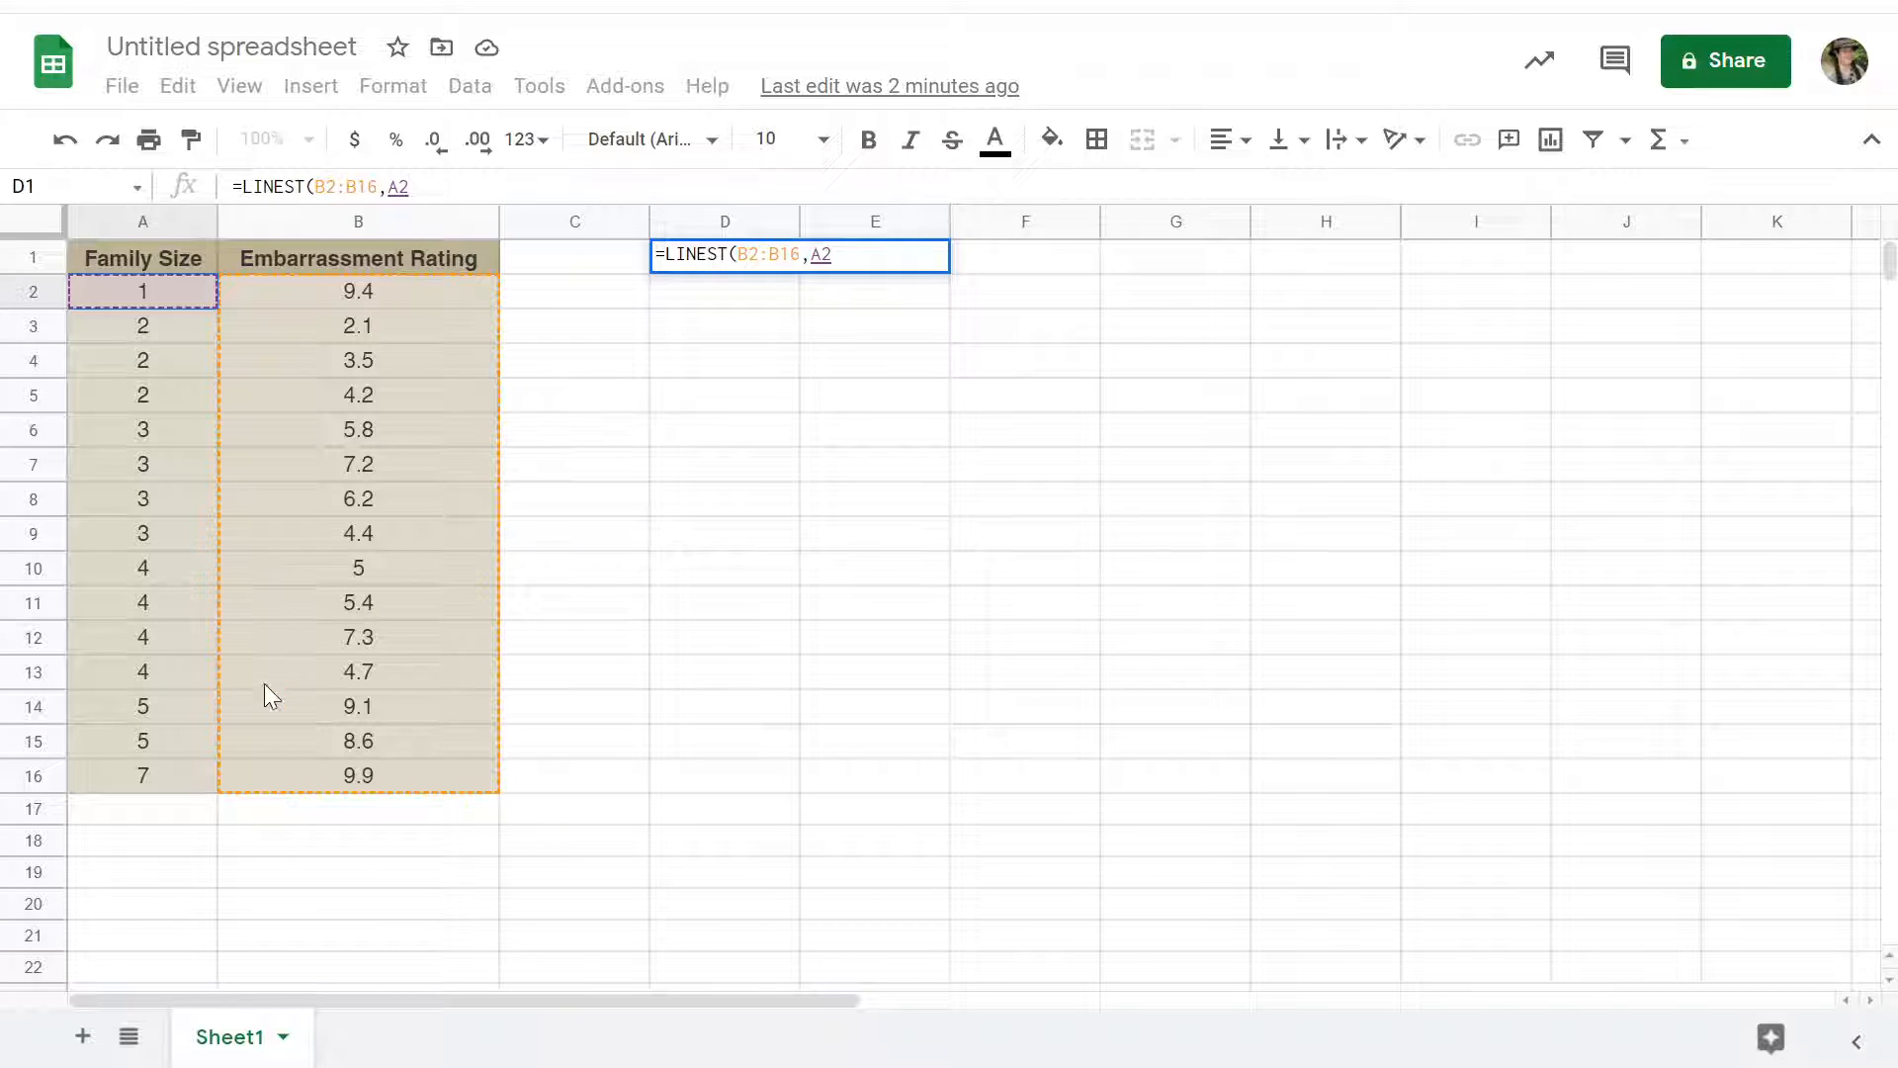
pyautogui.keyDown('shift'); pyautogui.click(174, 775); pyautogui.keyUp('shift')
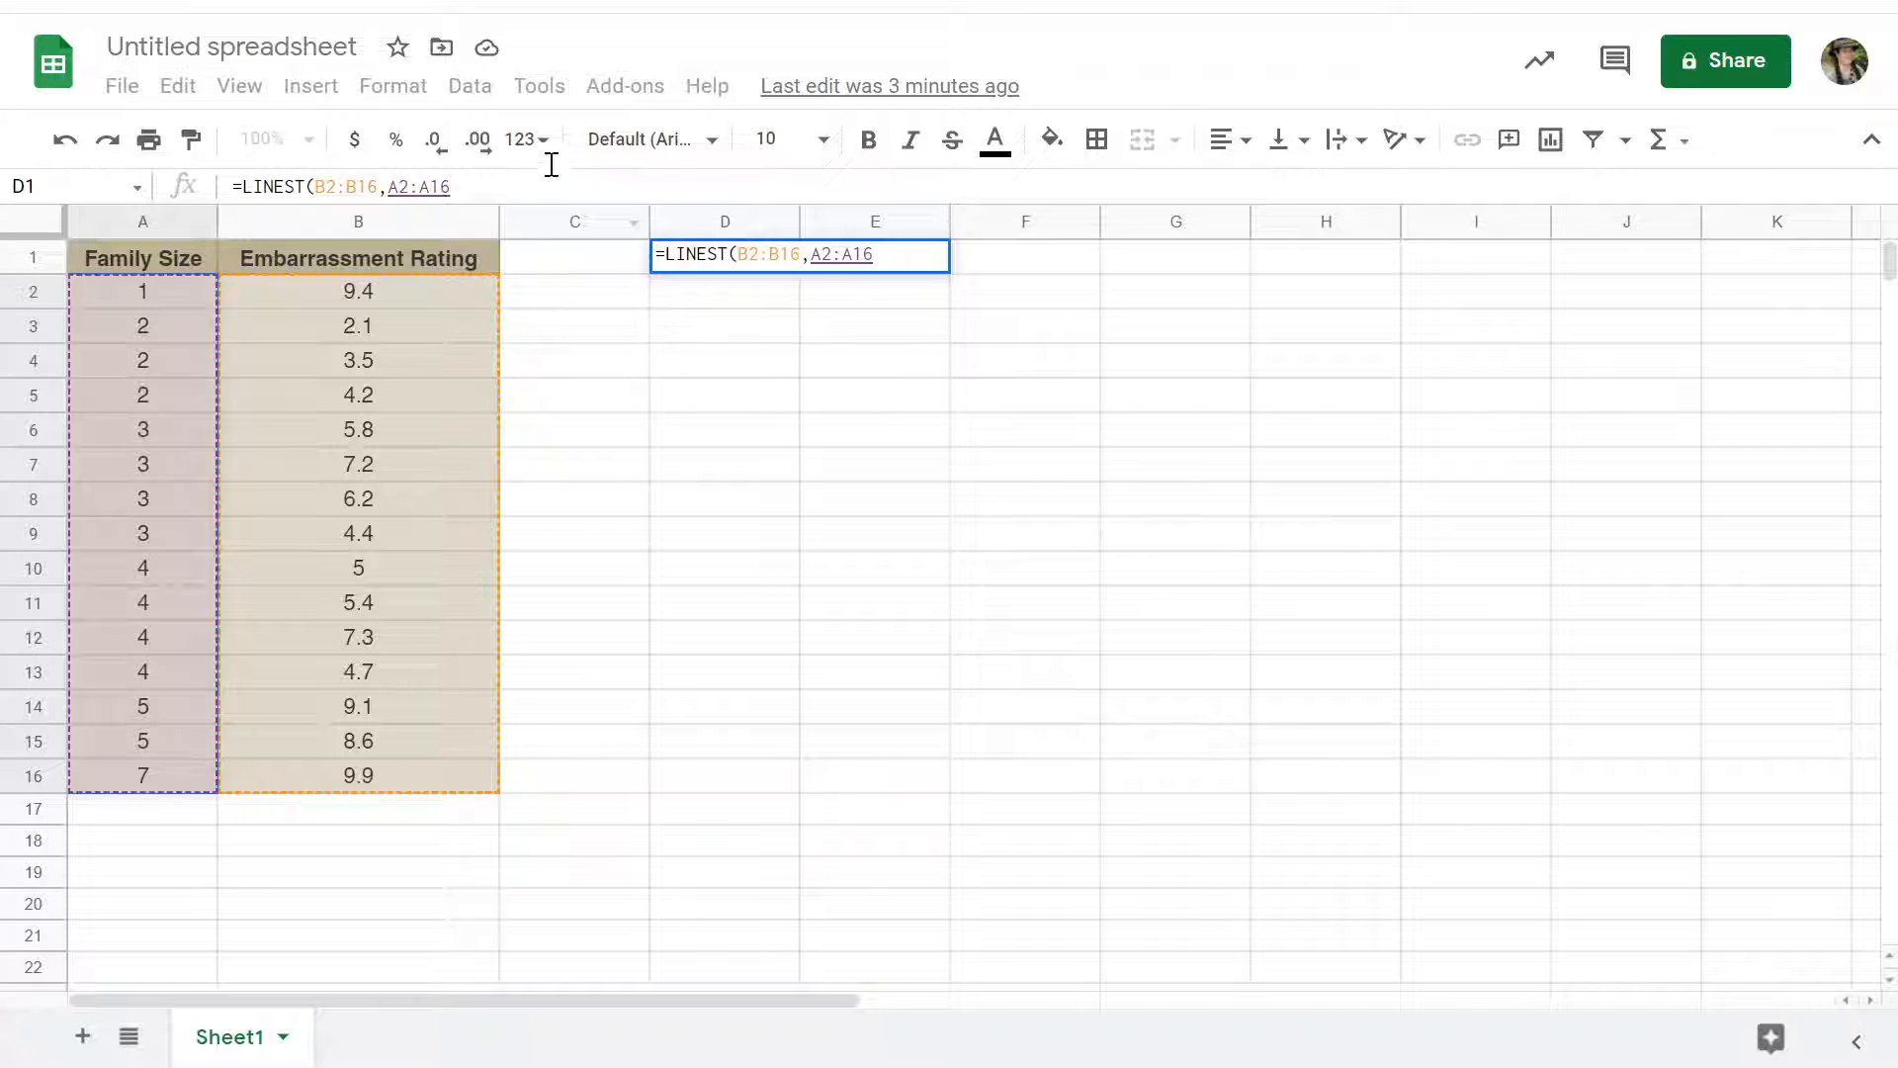
pyautogui.write(',')
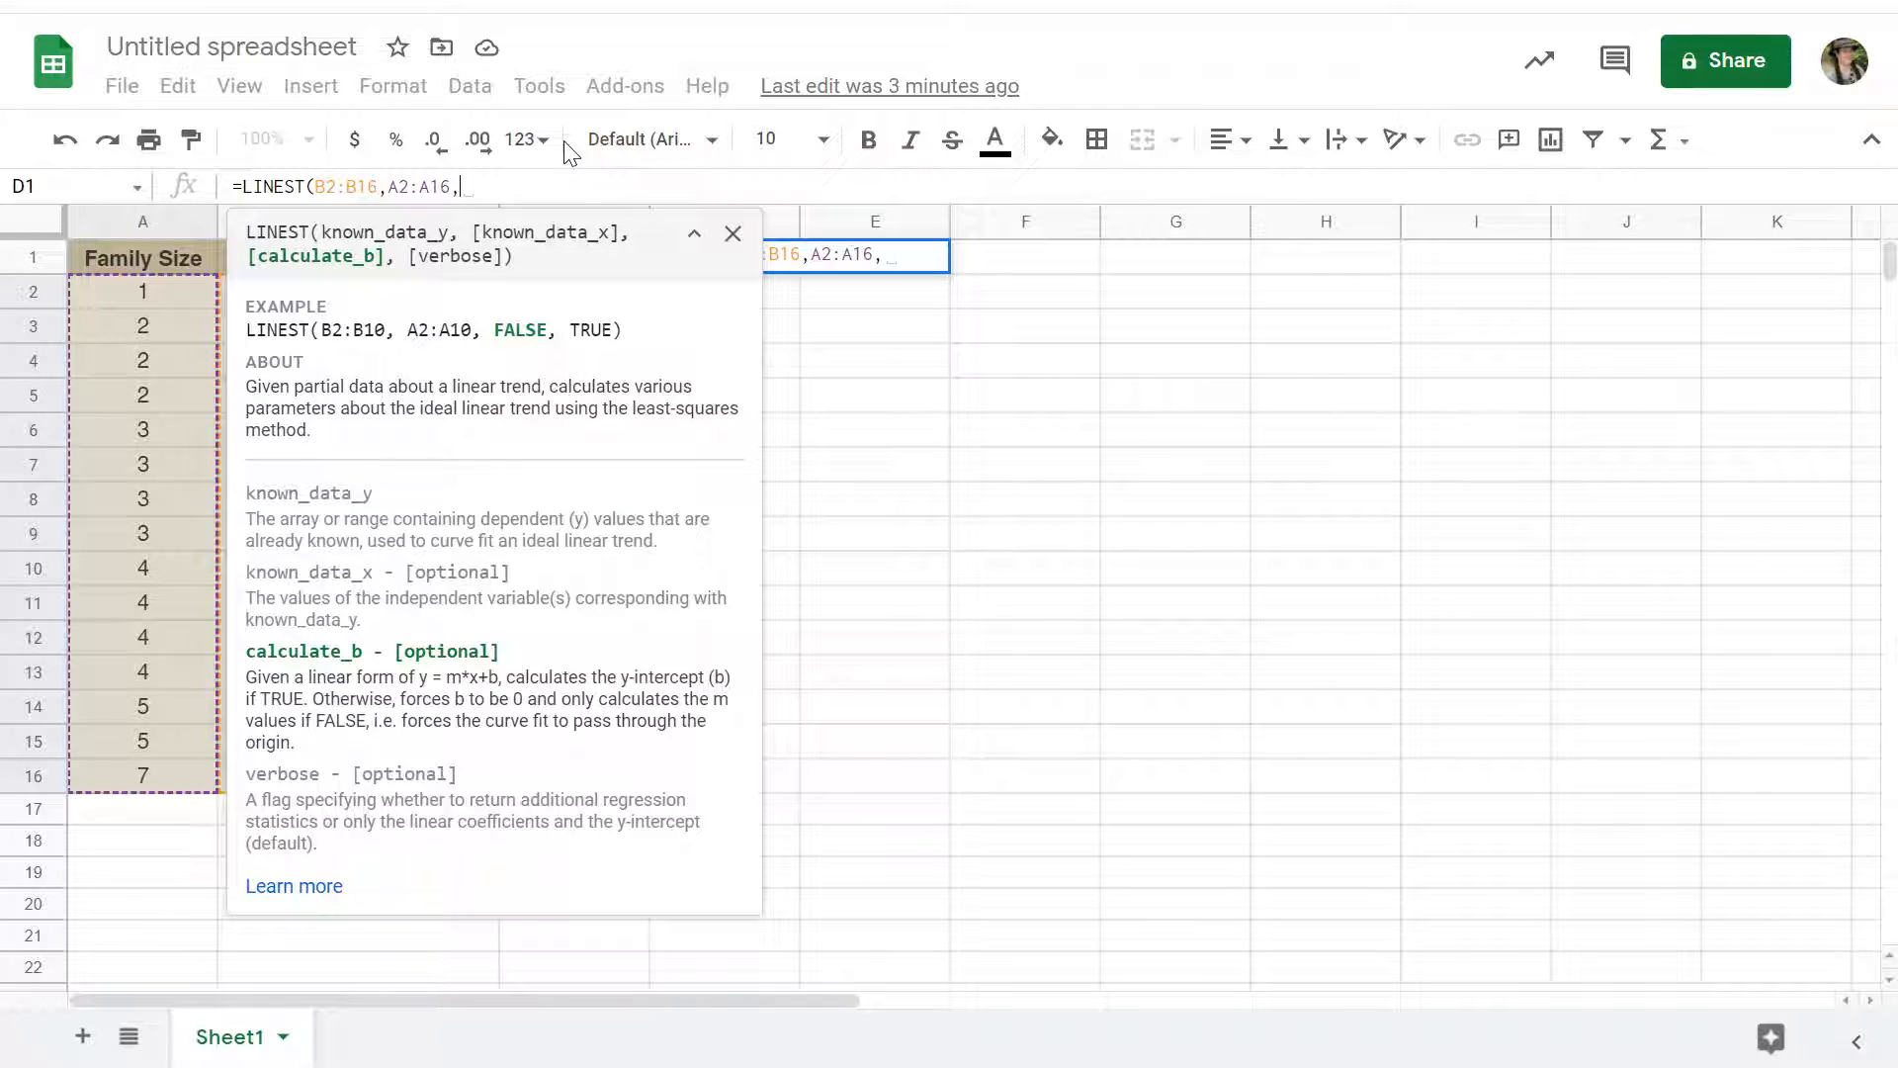
pyautogui.write('TRUE')
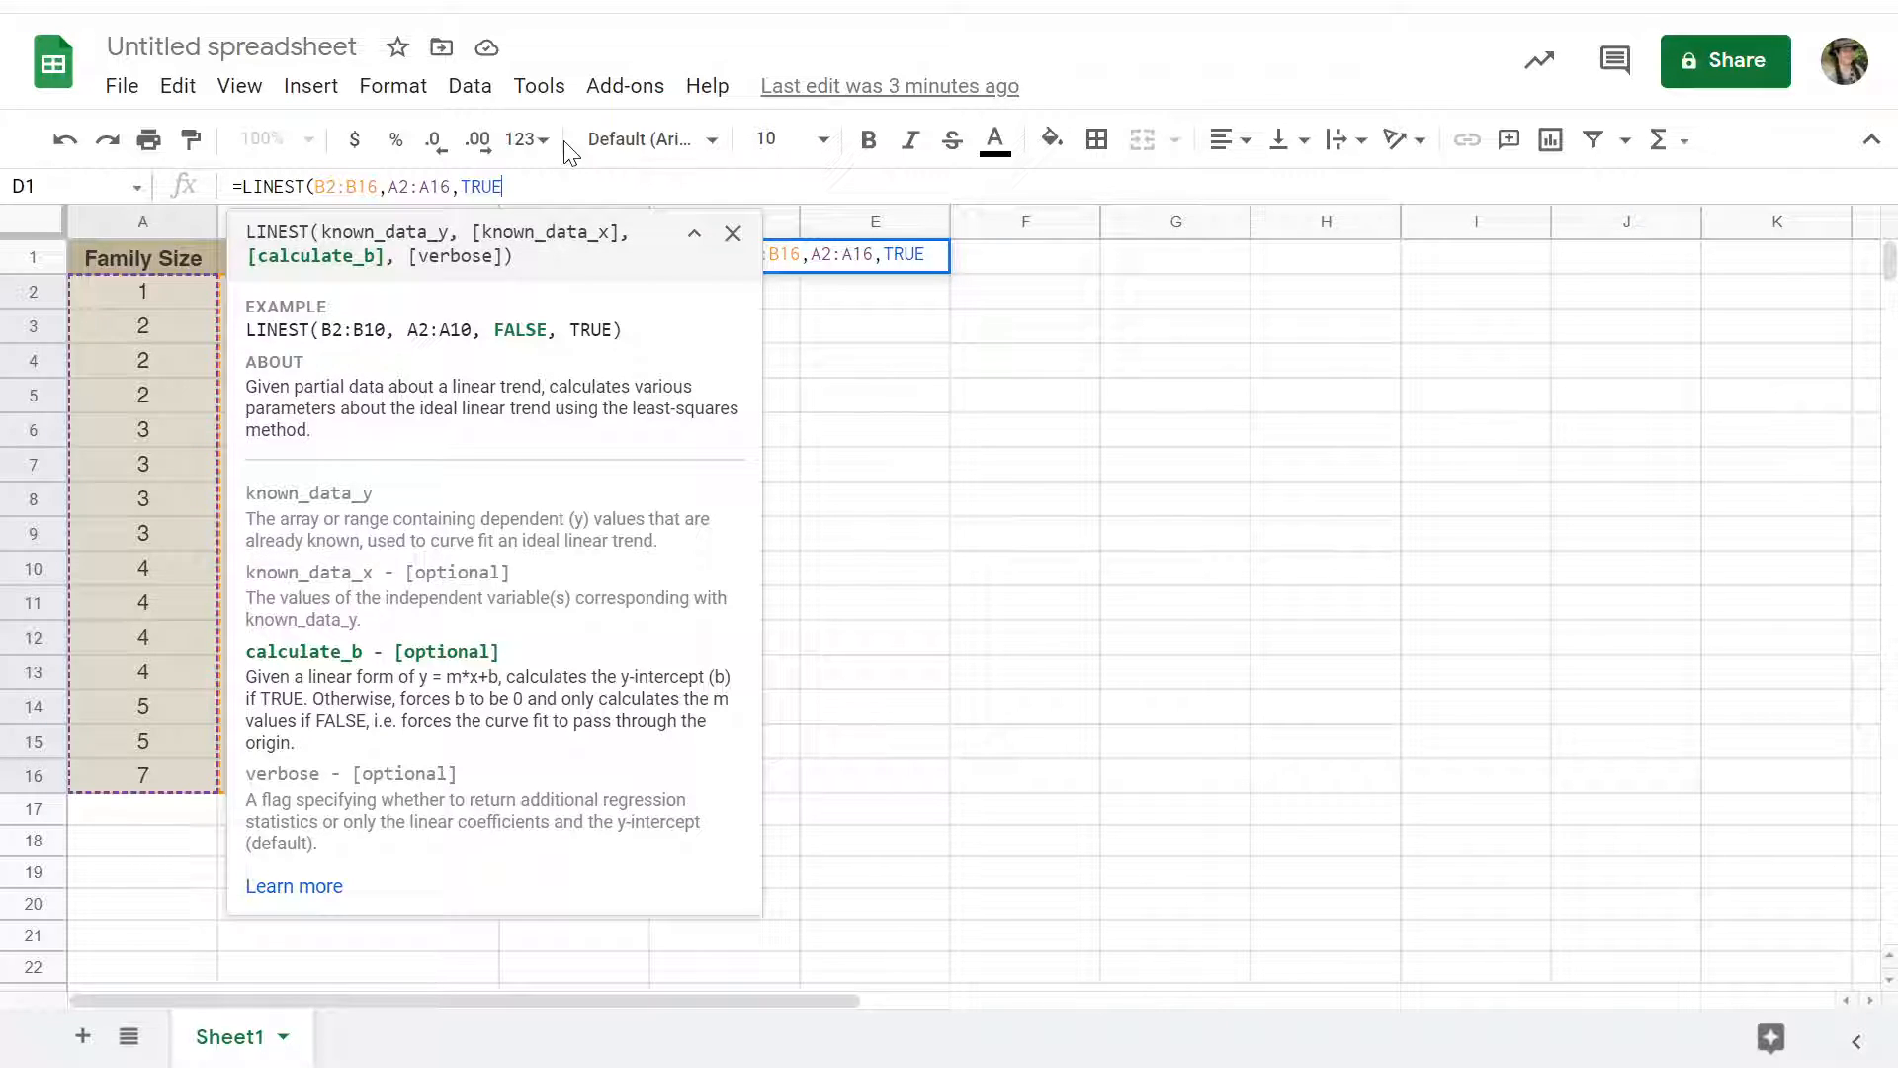
pyautogui.write(',')
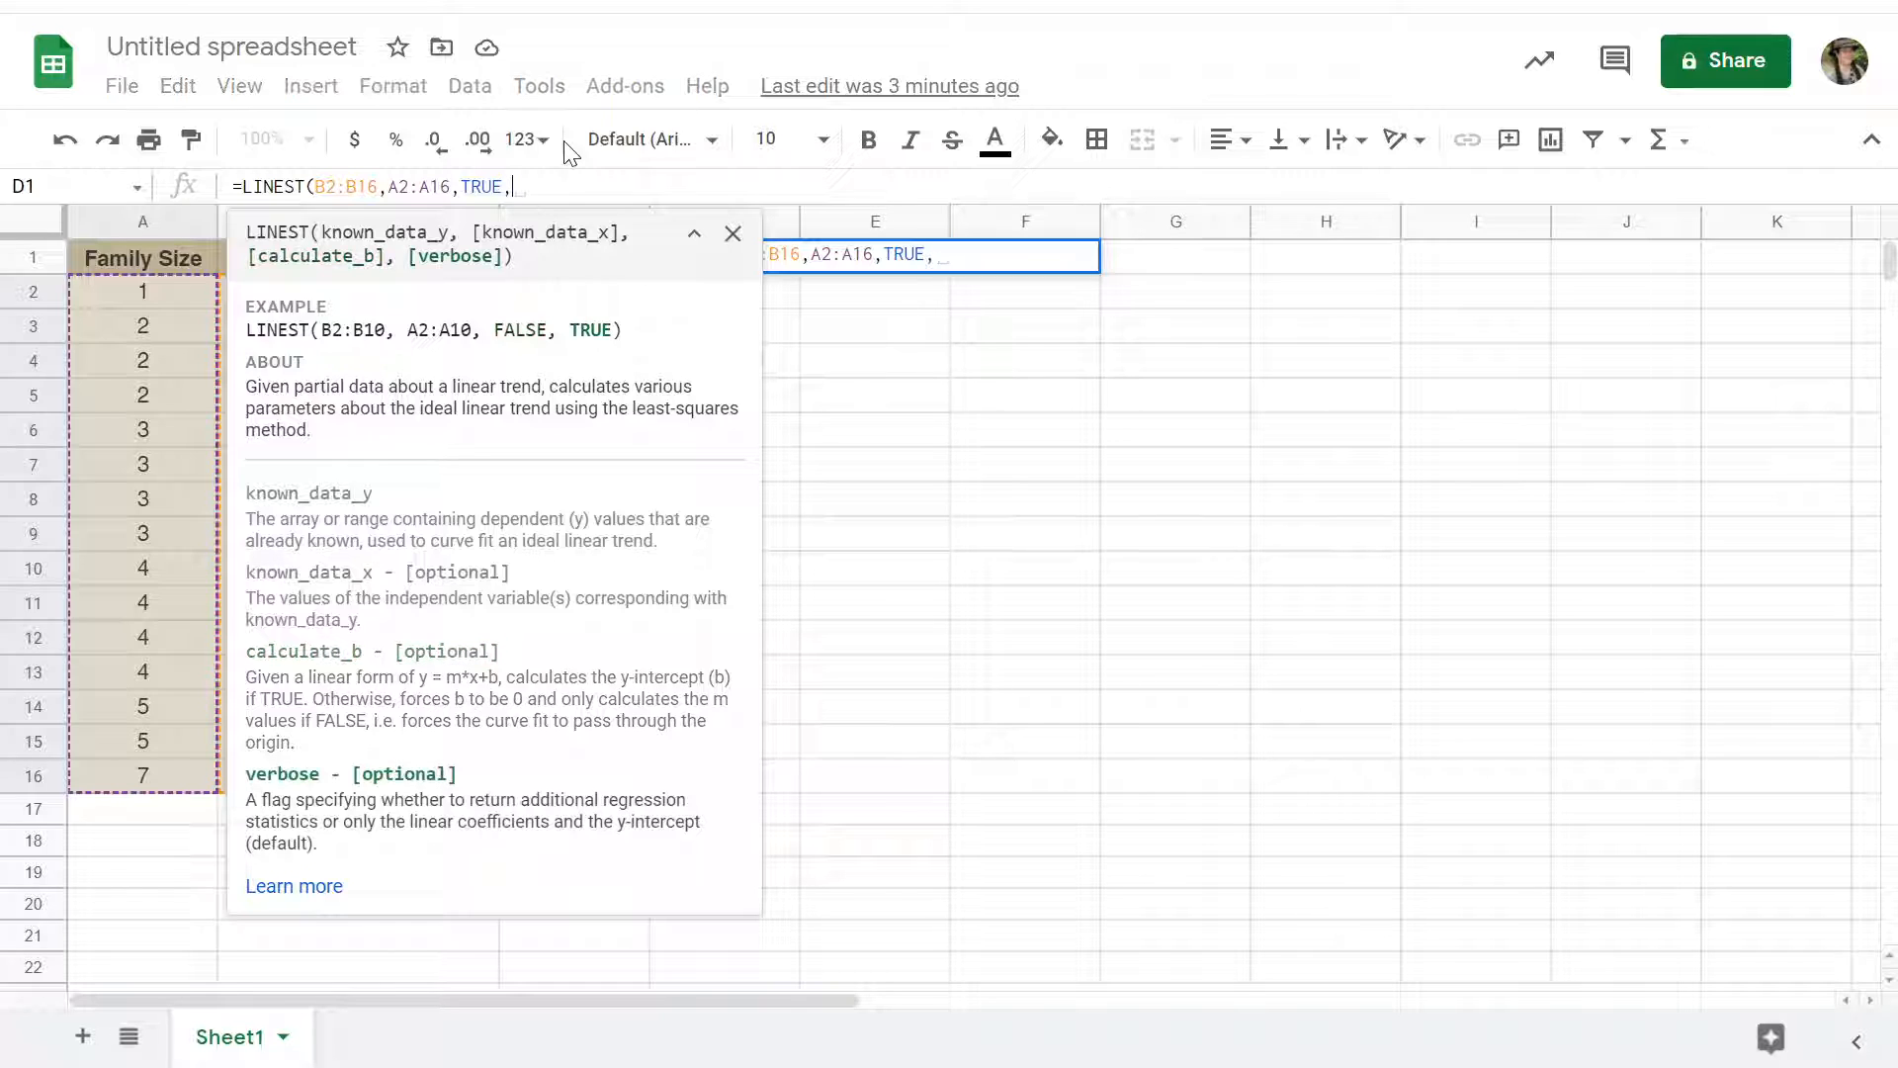
pyautogui.write('FA')
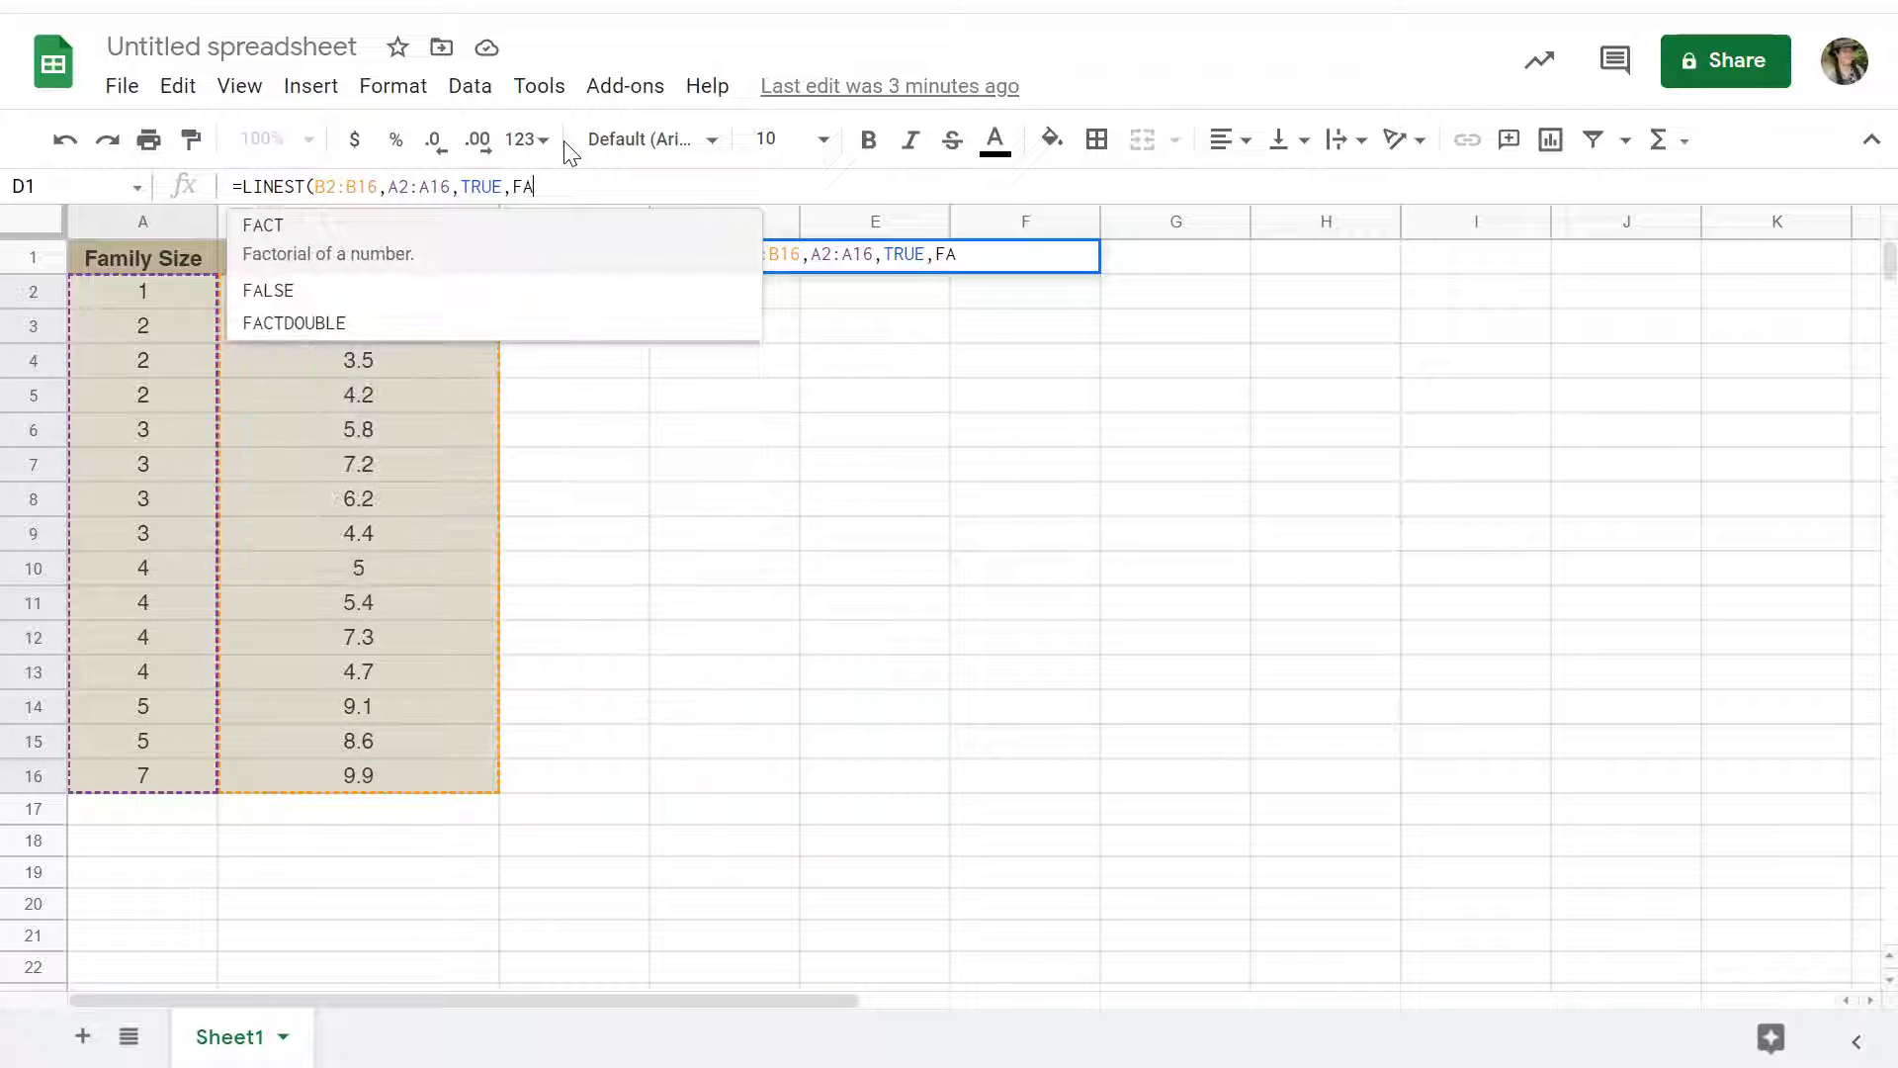
pyautogui.write('LSE)')
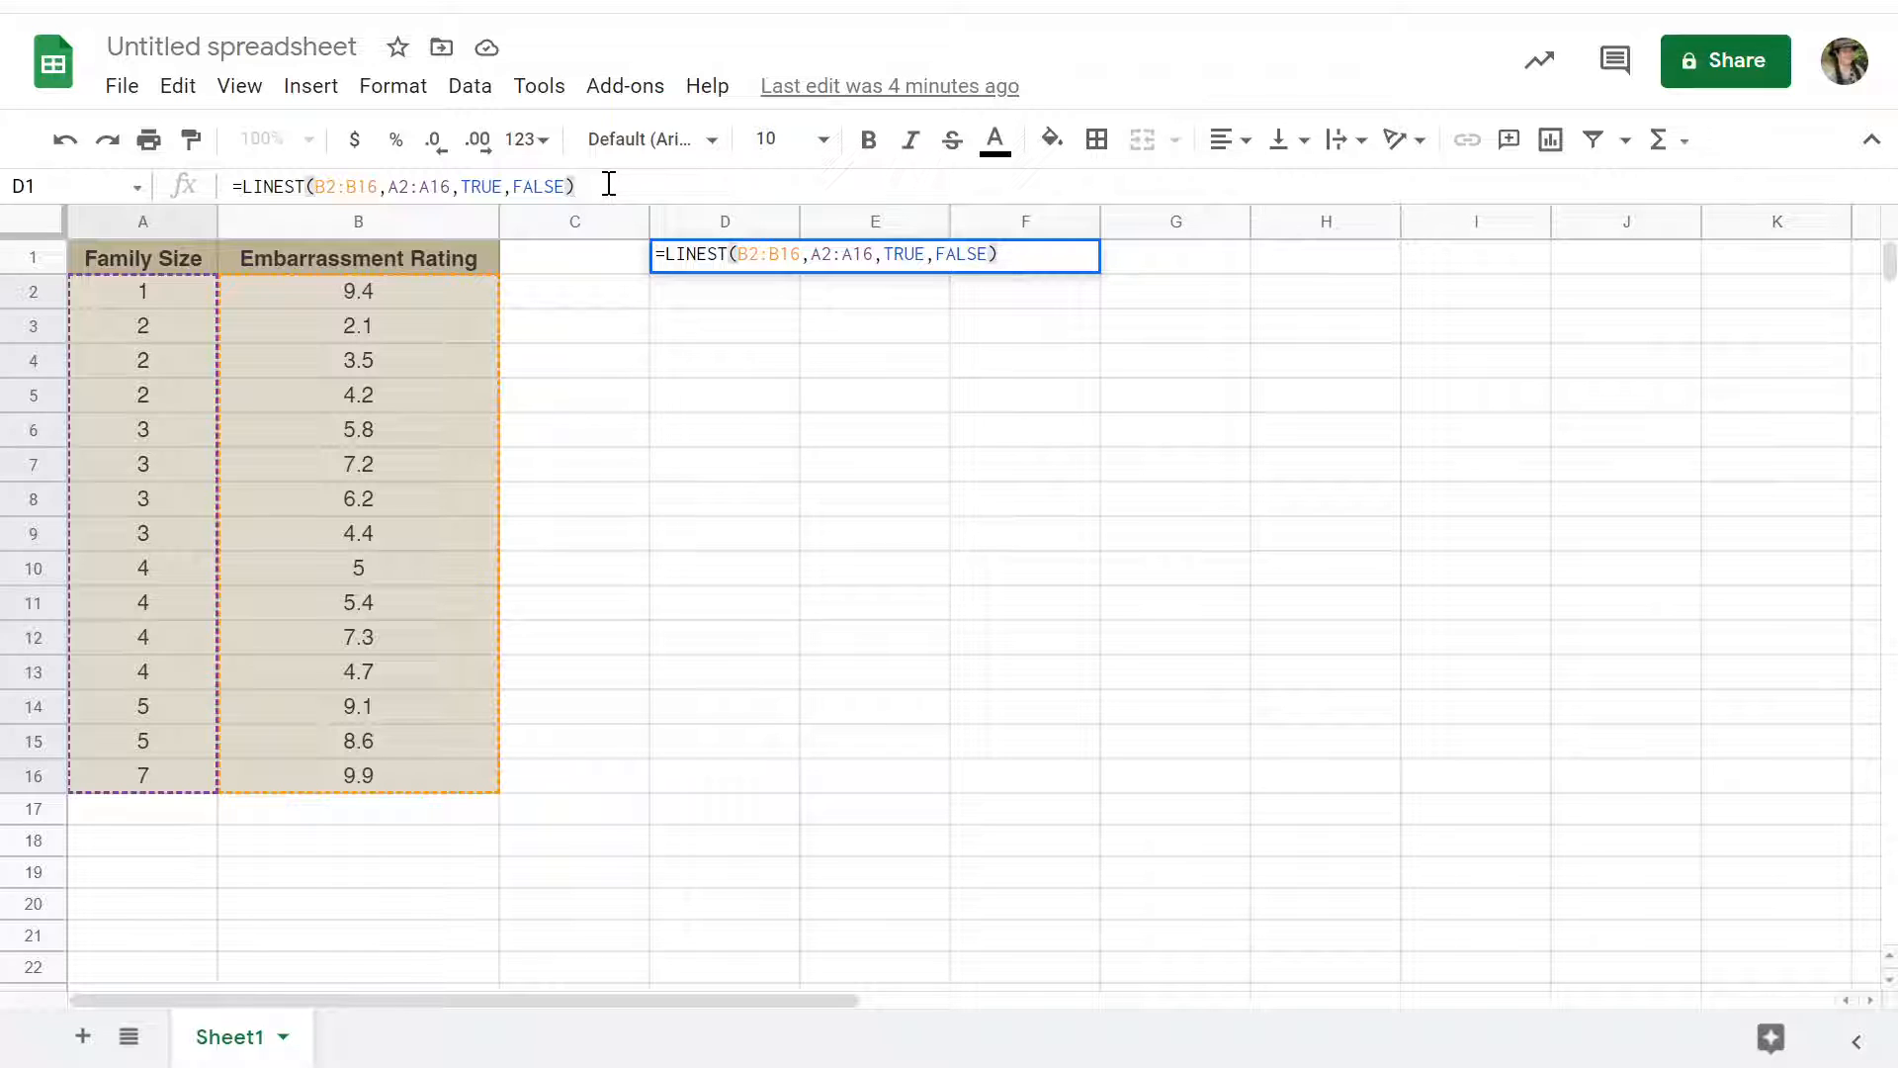
pyautogui.press('Return')
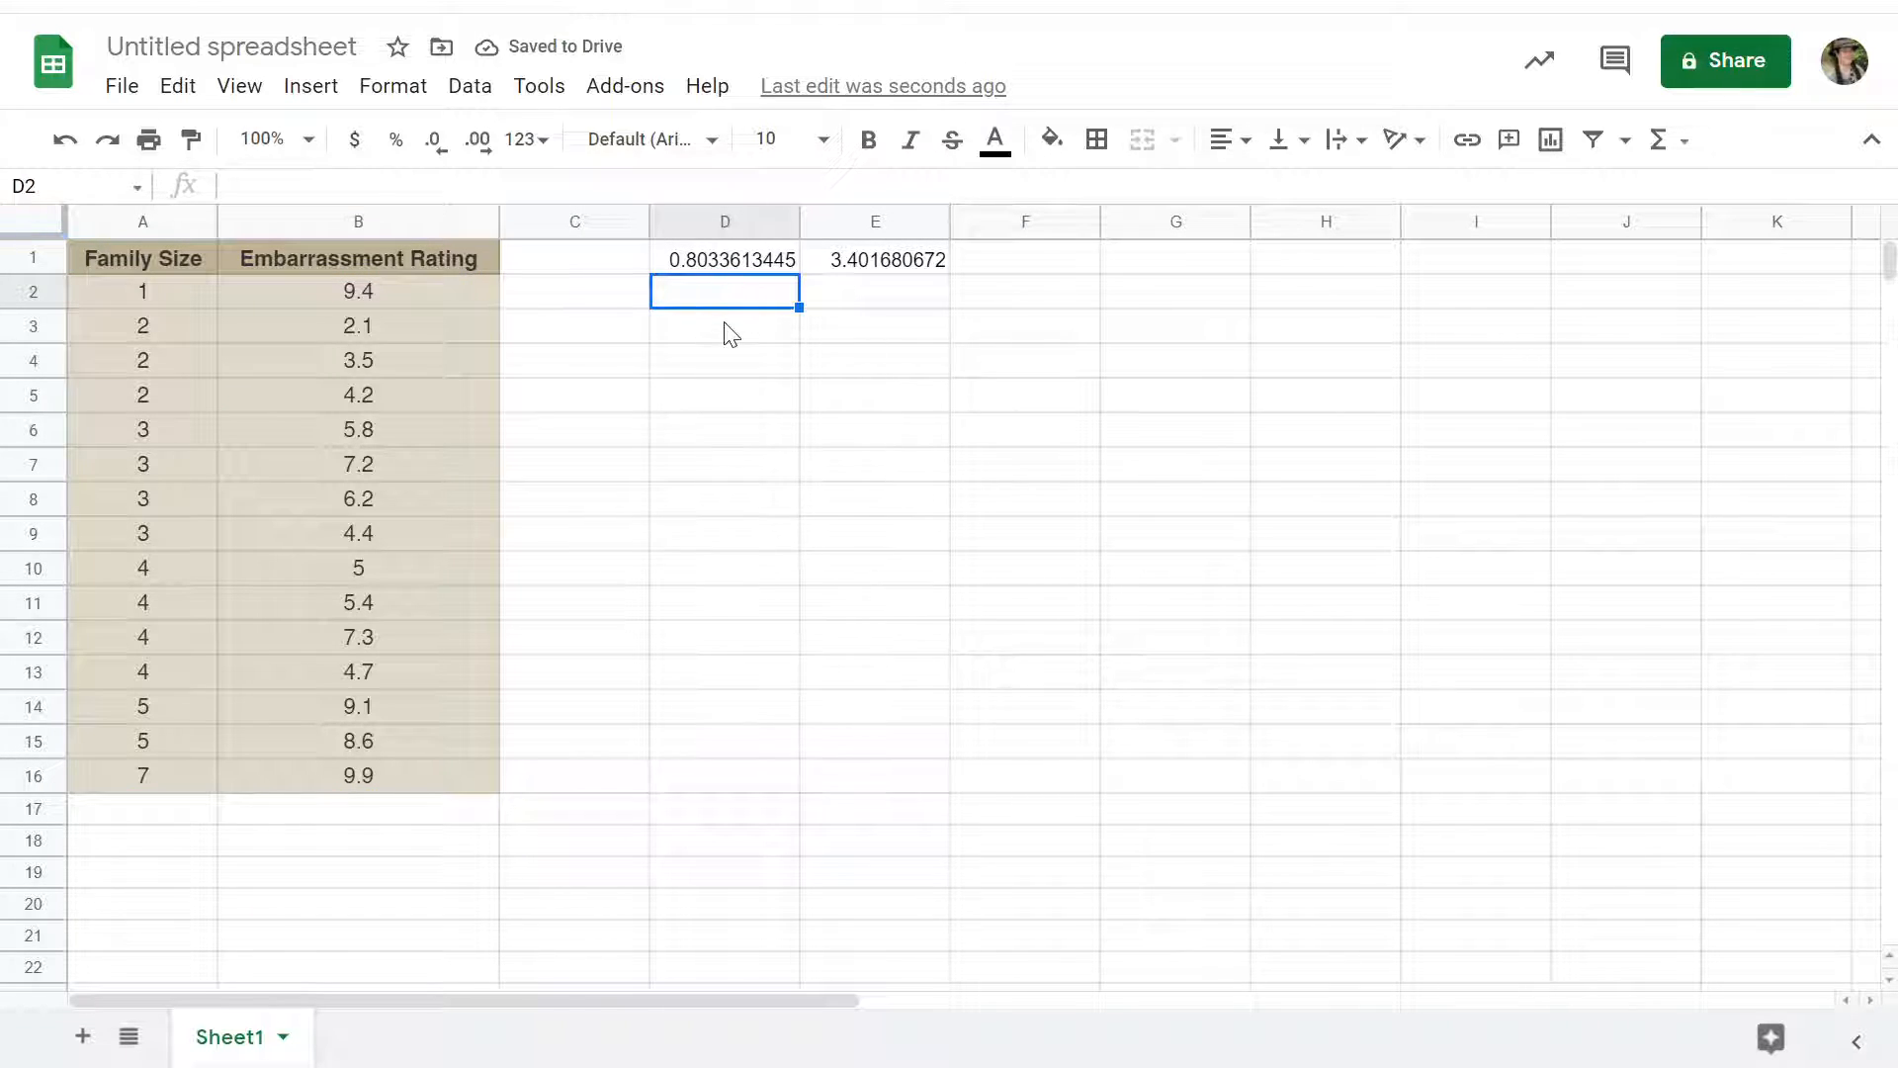
# Step: Label the LINEST results by entering "slope" in D2 and "i-int" in E2
pyautogui.write('slope')
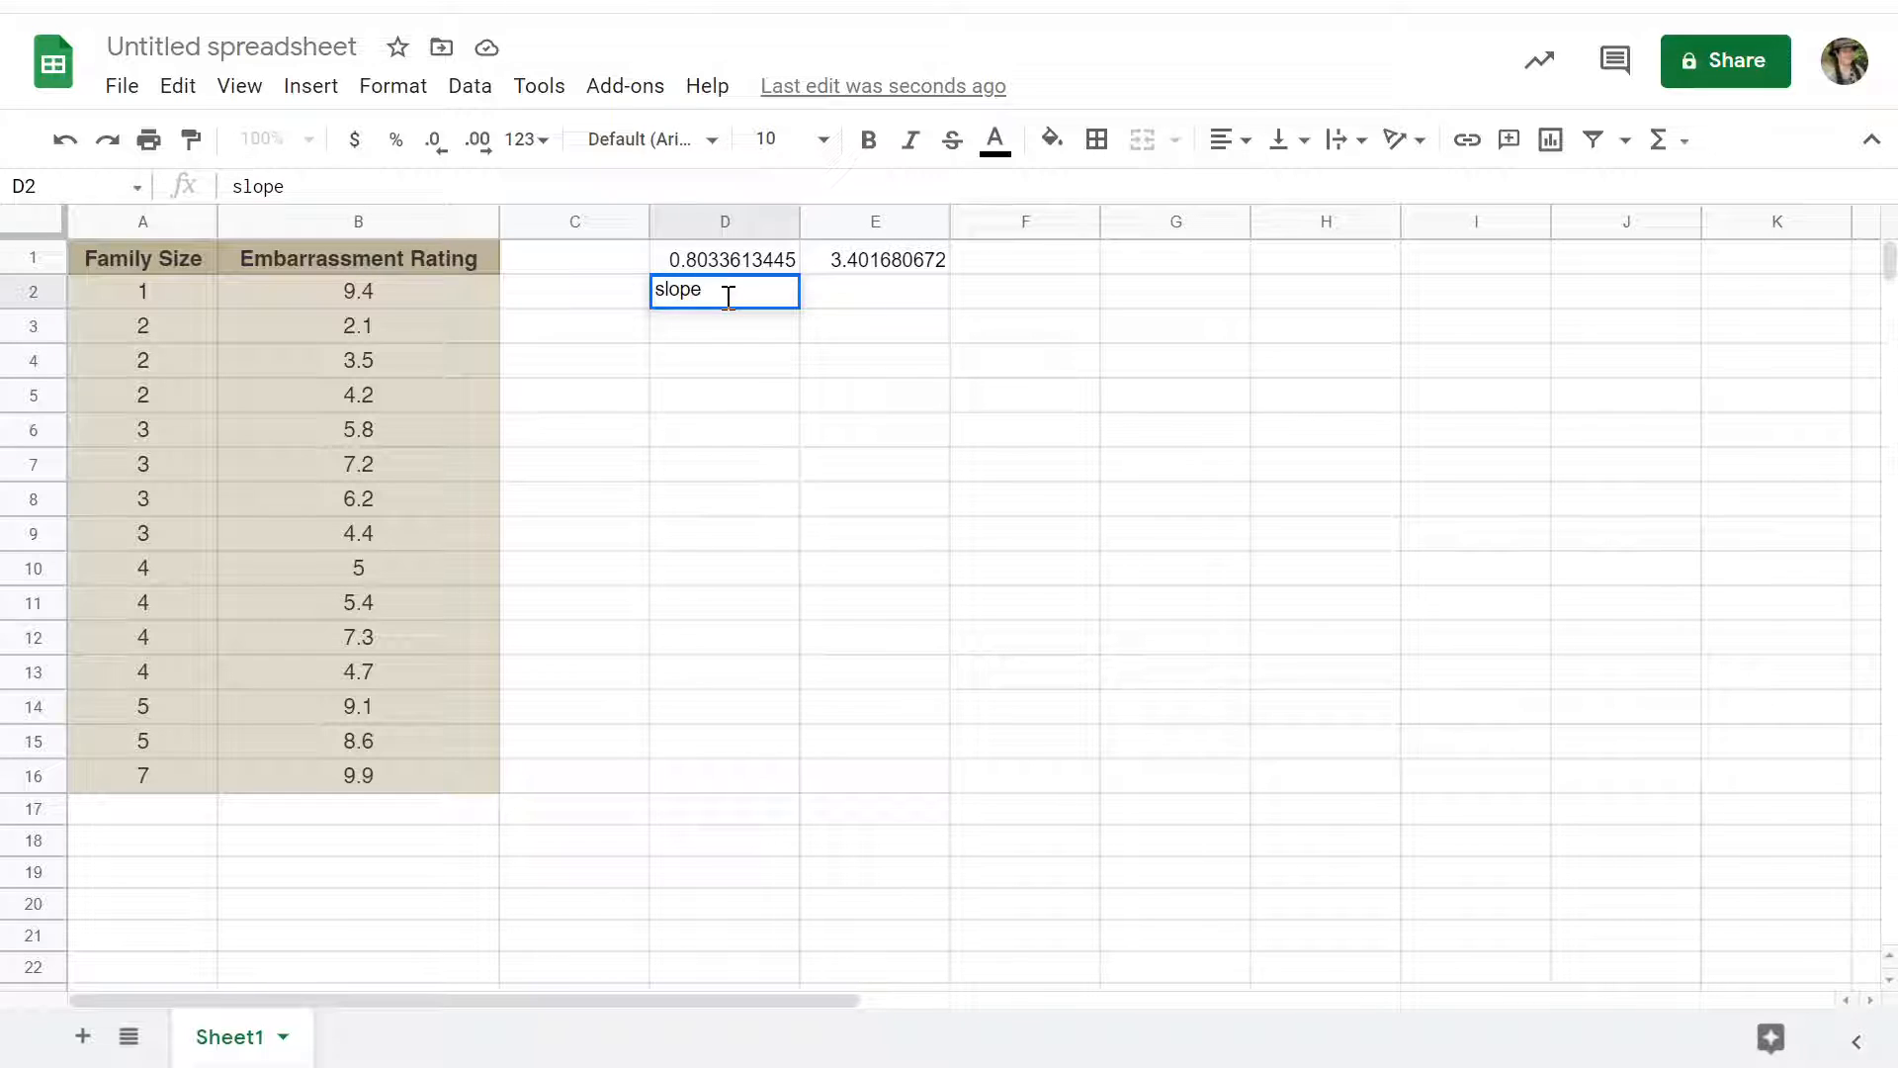
pyautogui.press('Tab')
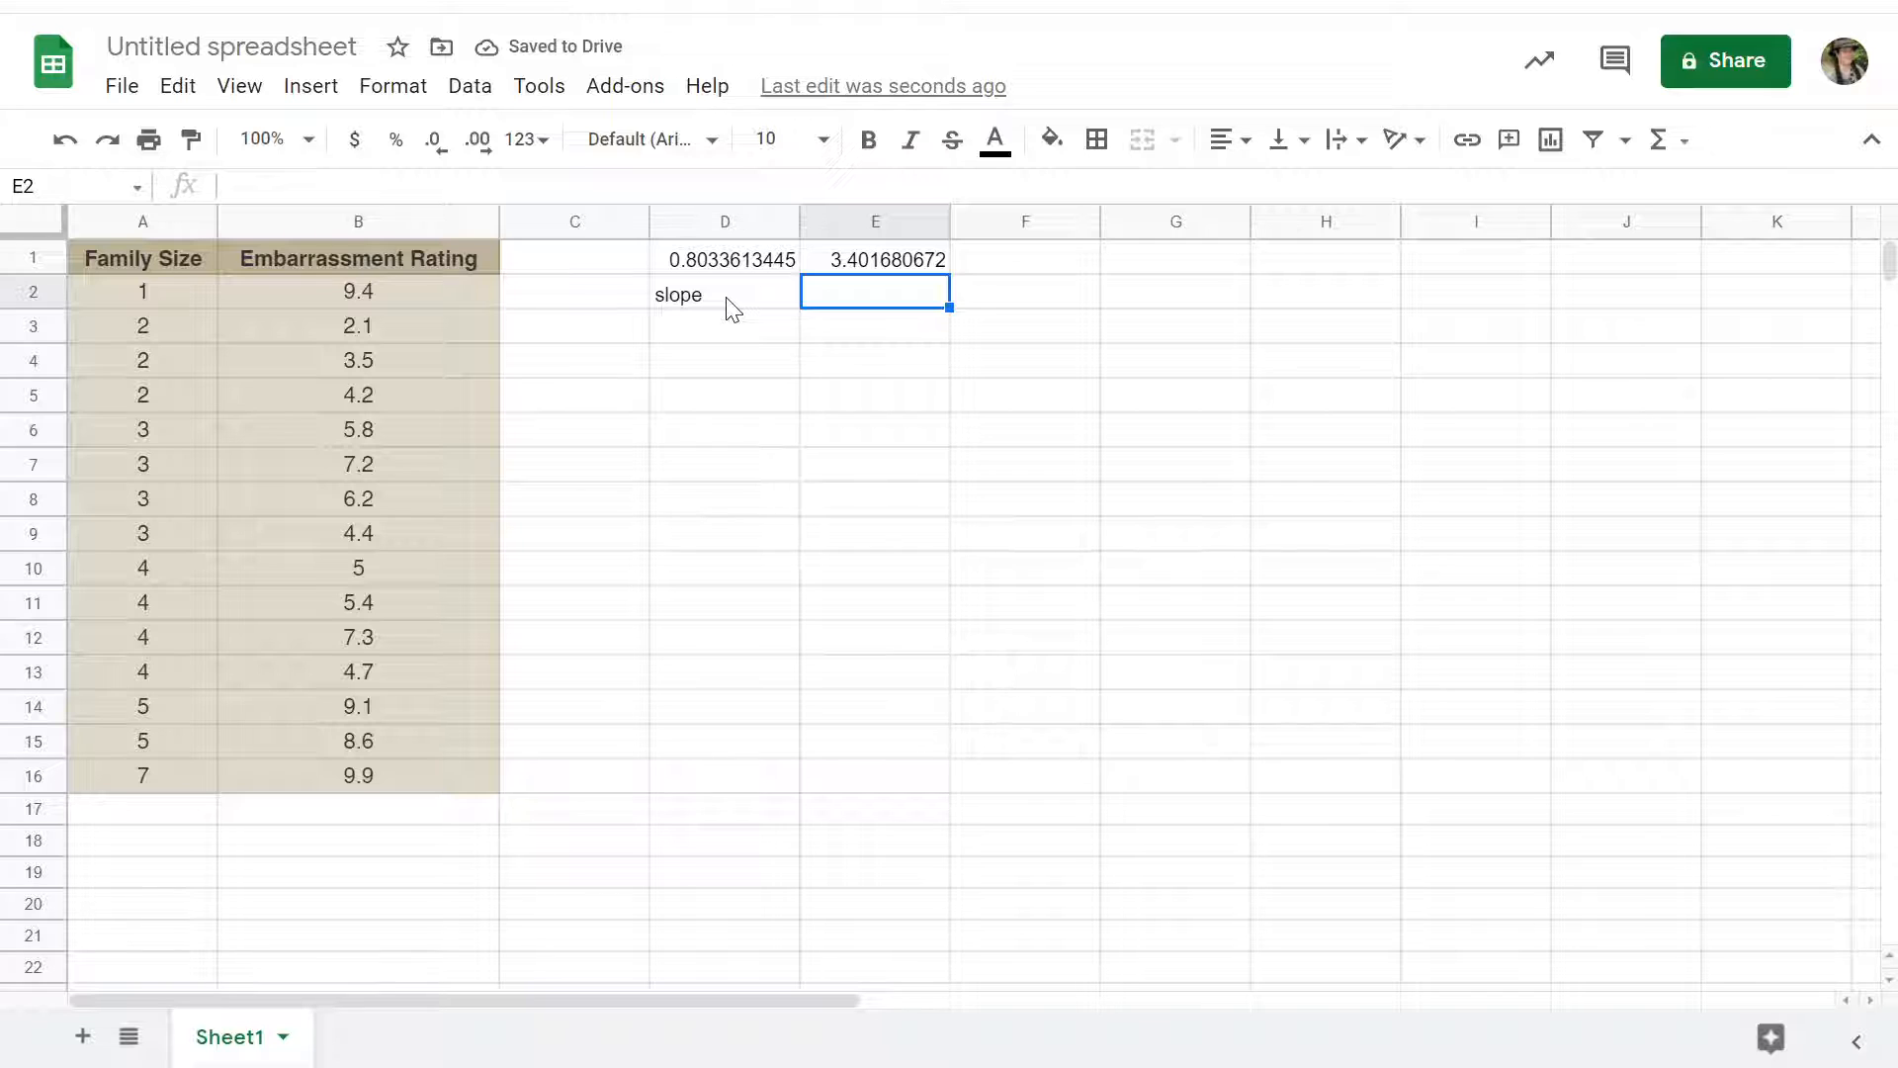
pyautogui.write('i-int')
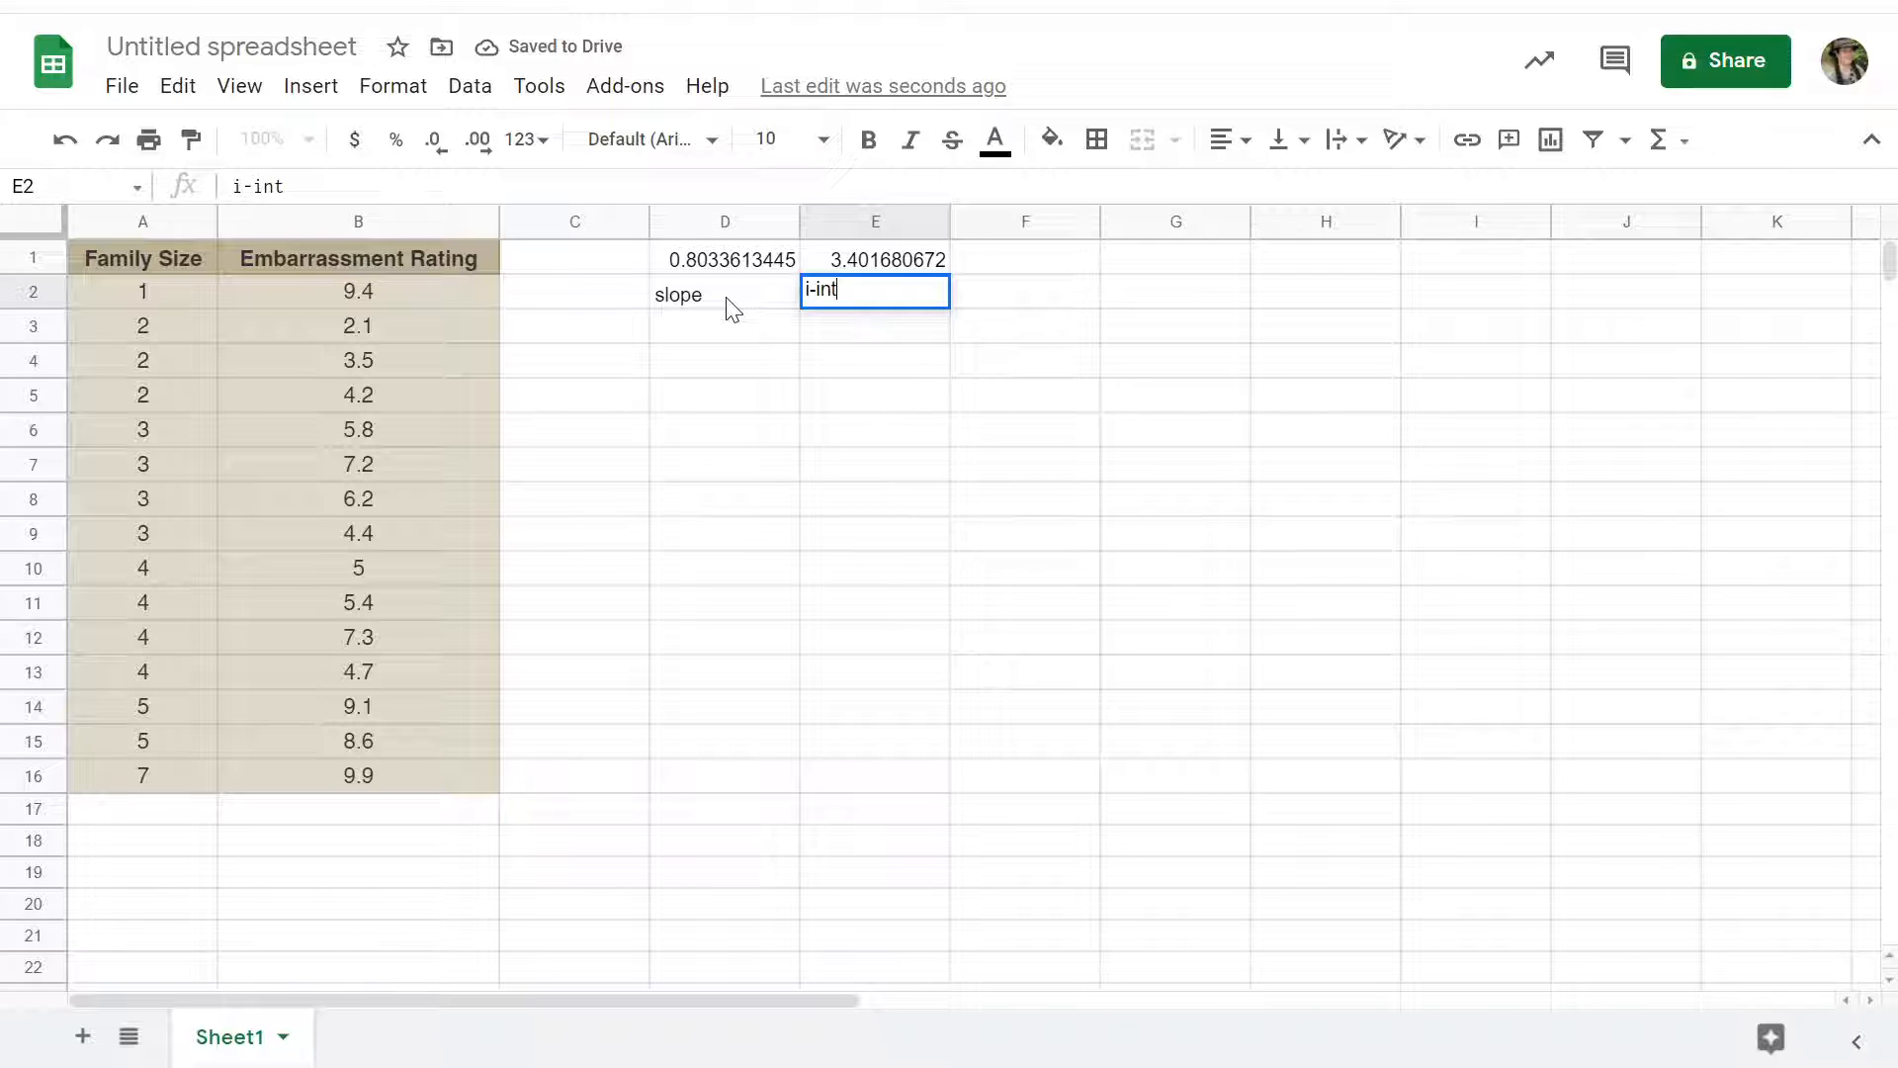
pyautogui.click(731, 308)
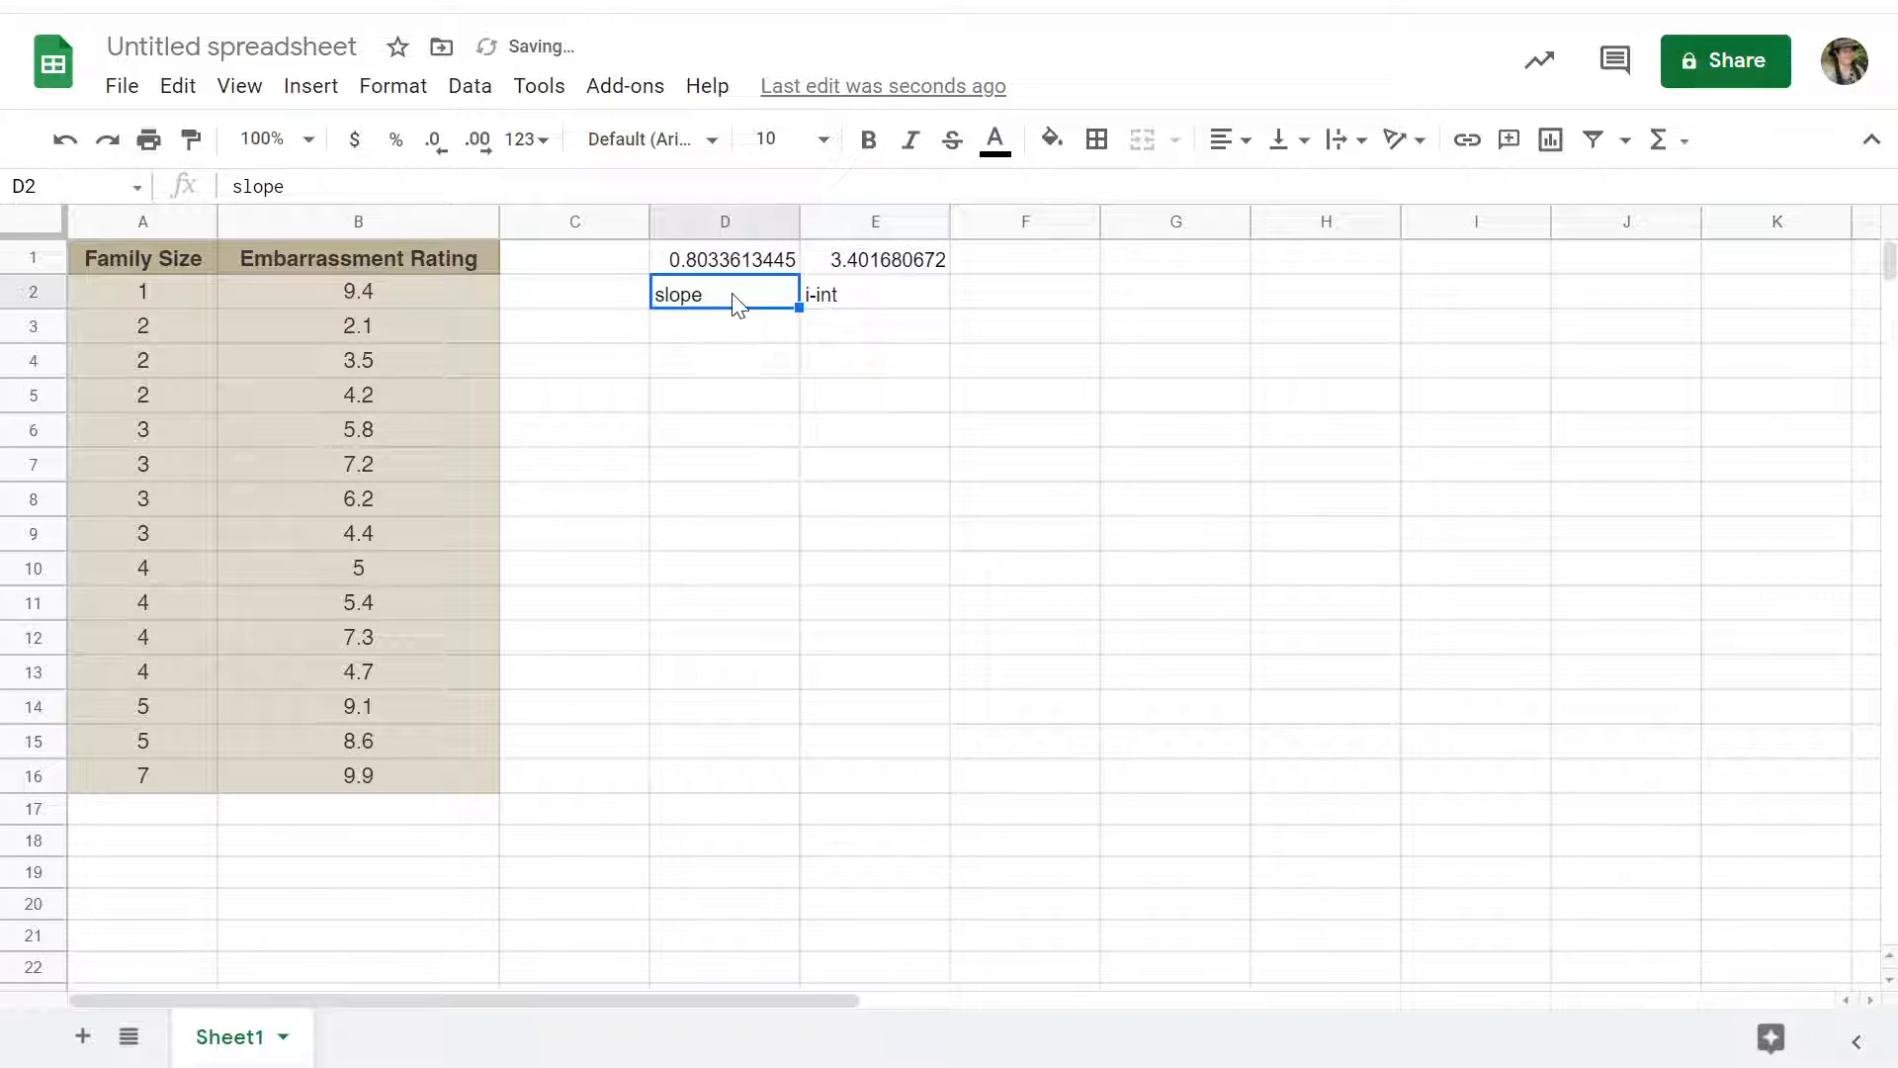
# Step: Correct the label in E2 to "y-int"
pyautogui.click(834, 296)
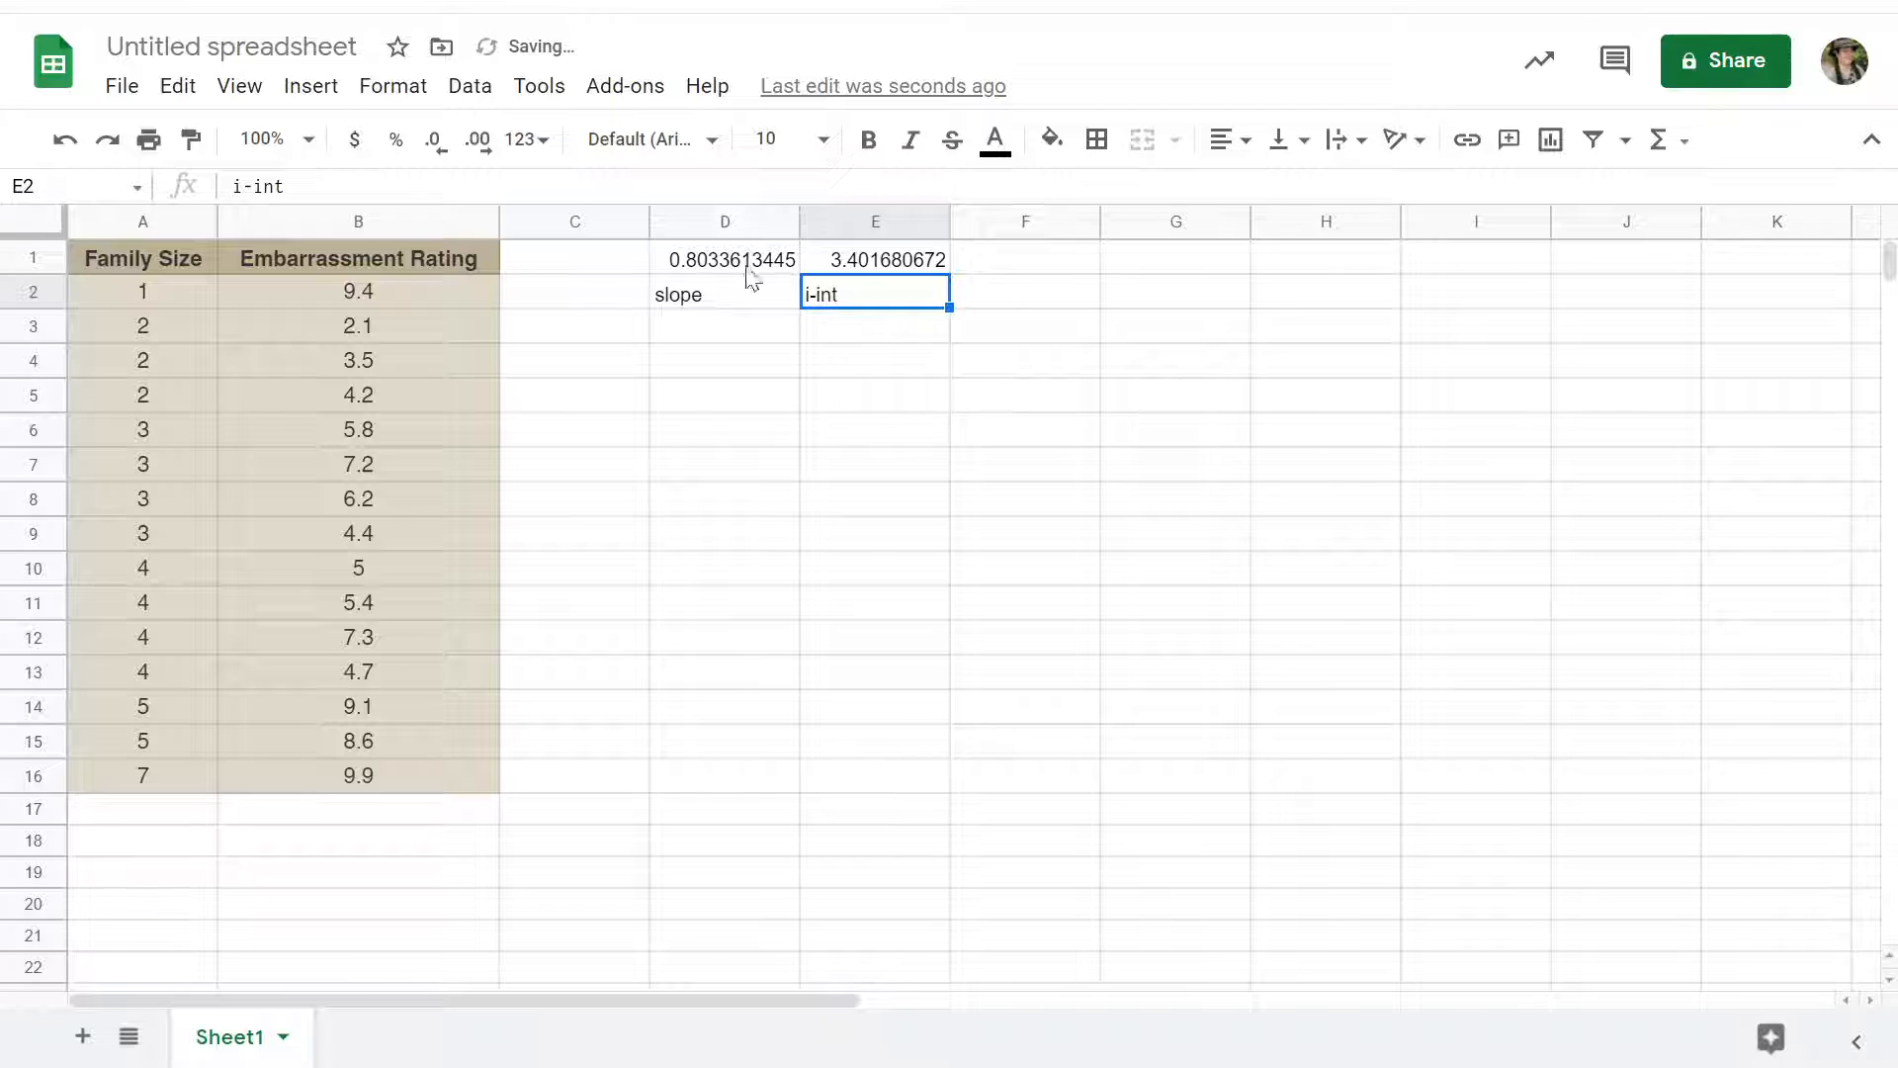
pyautogui.click(244, 186)
pyautogui.press('BackSpace')
pyautogui.write('y')
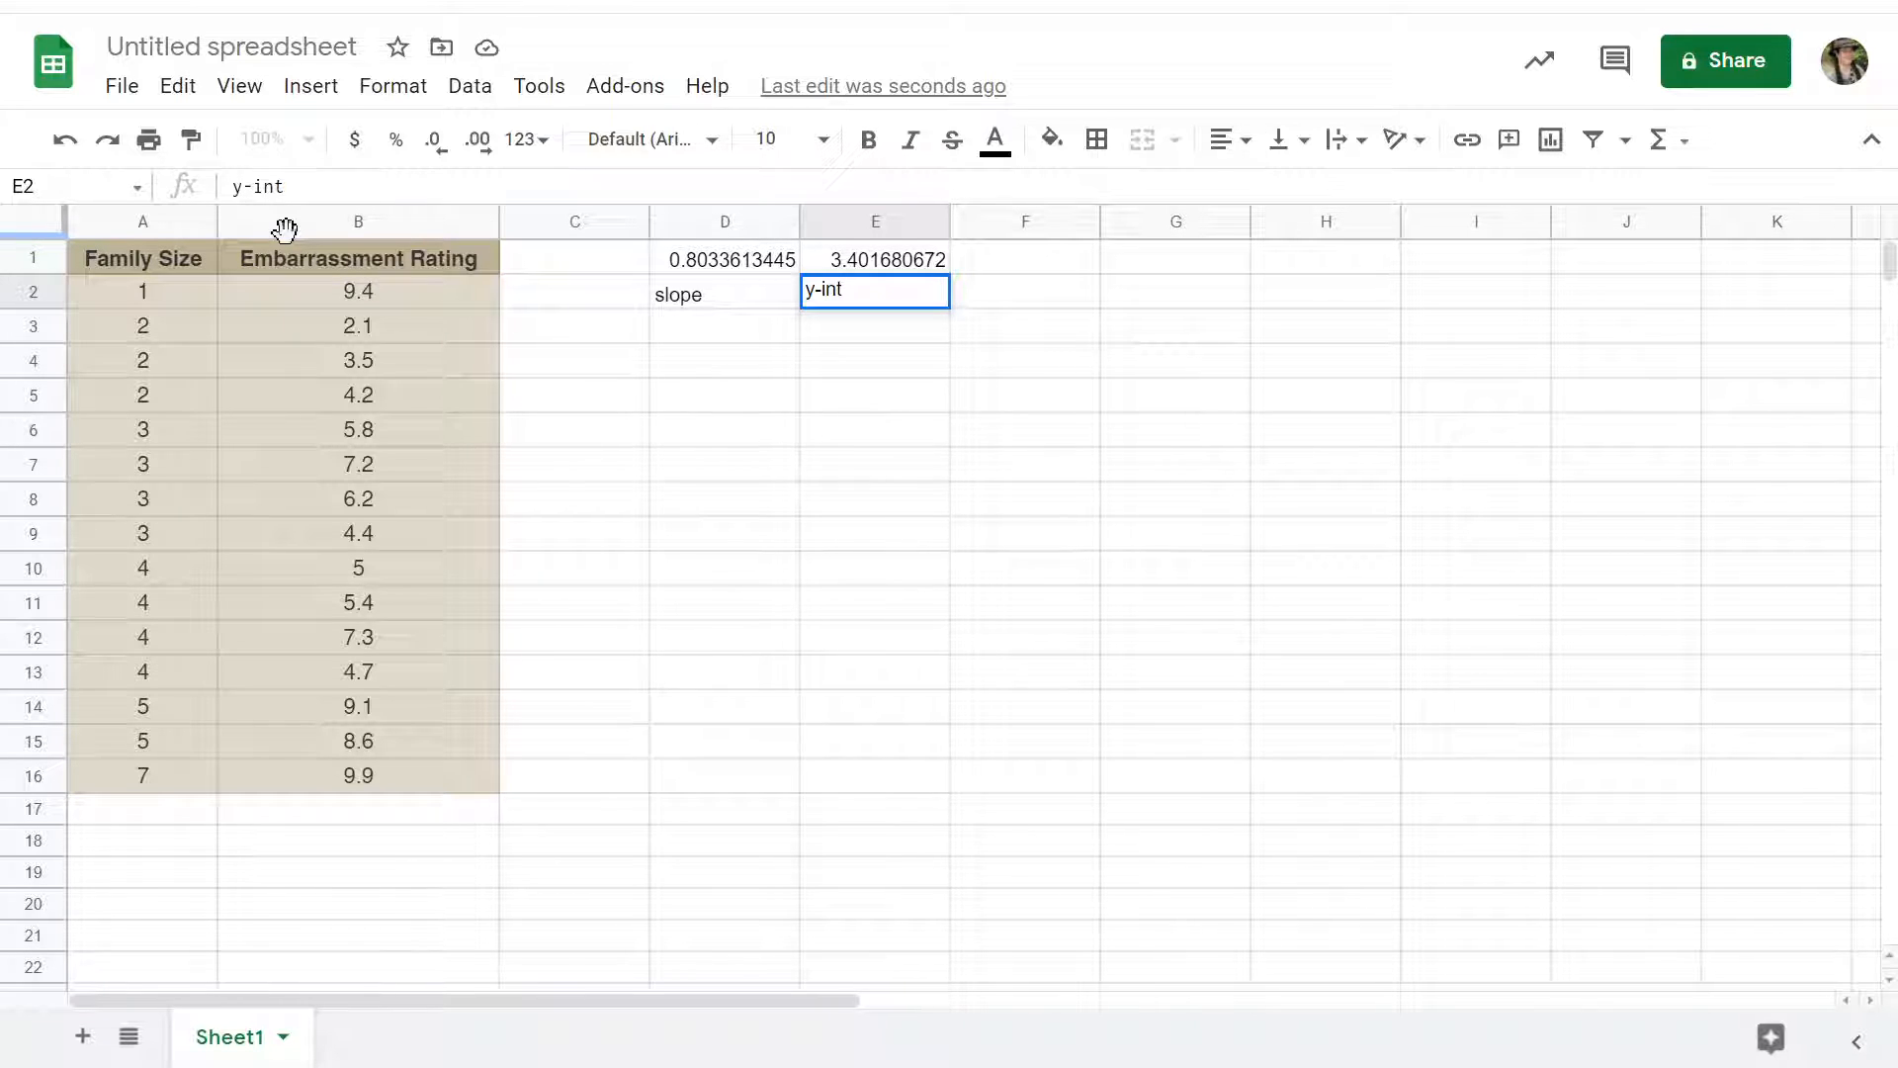
pyautogui.click(736, 361)
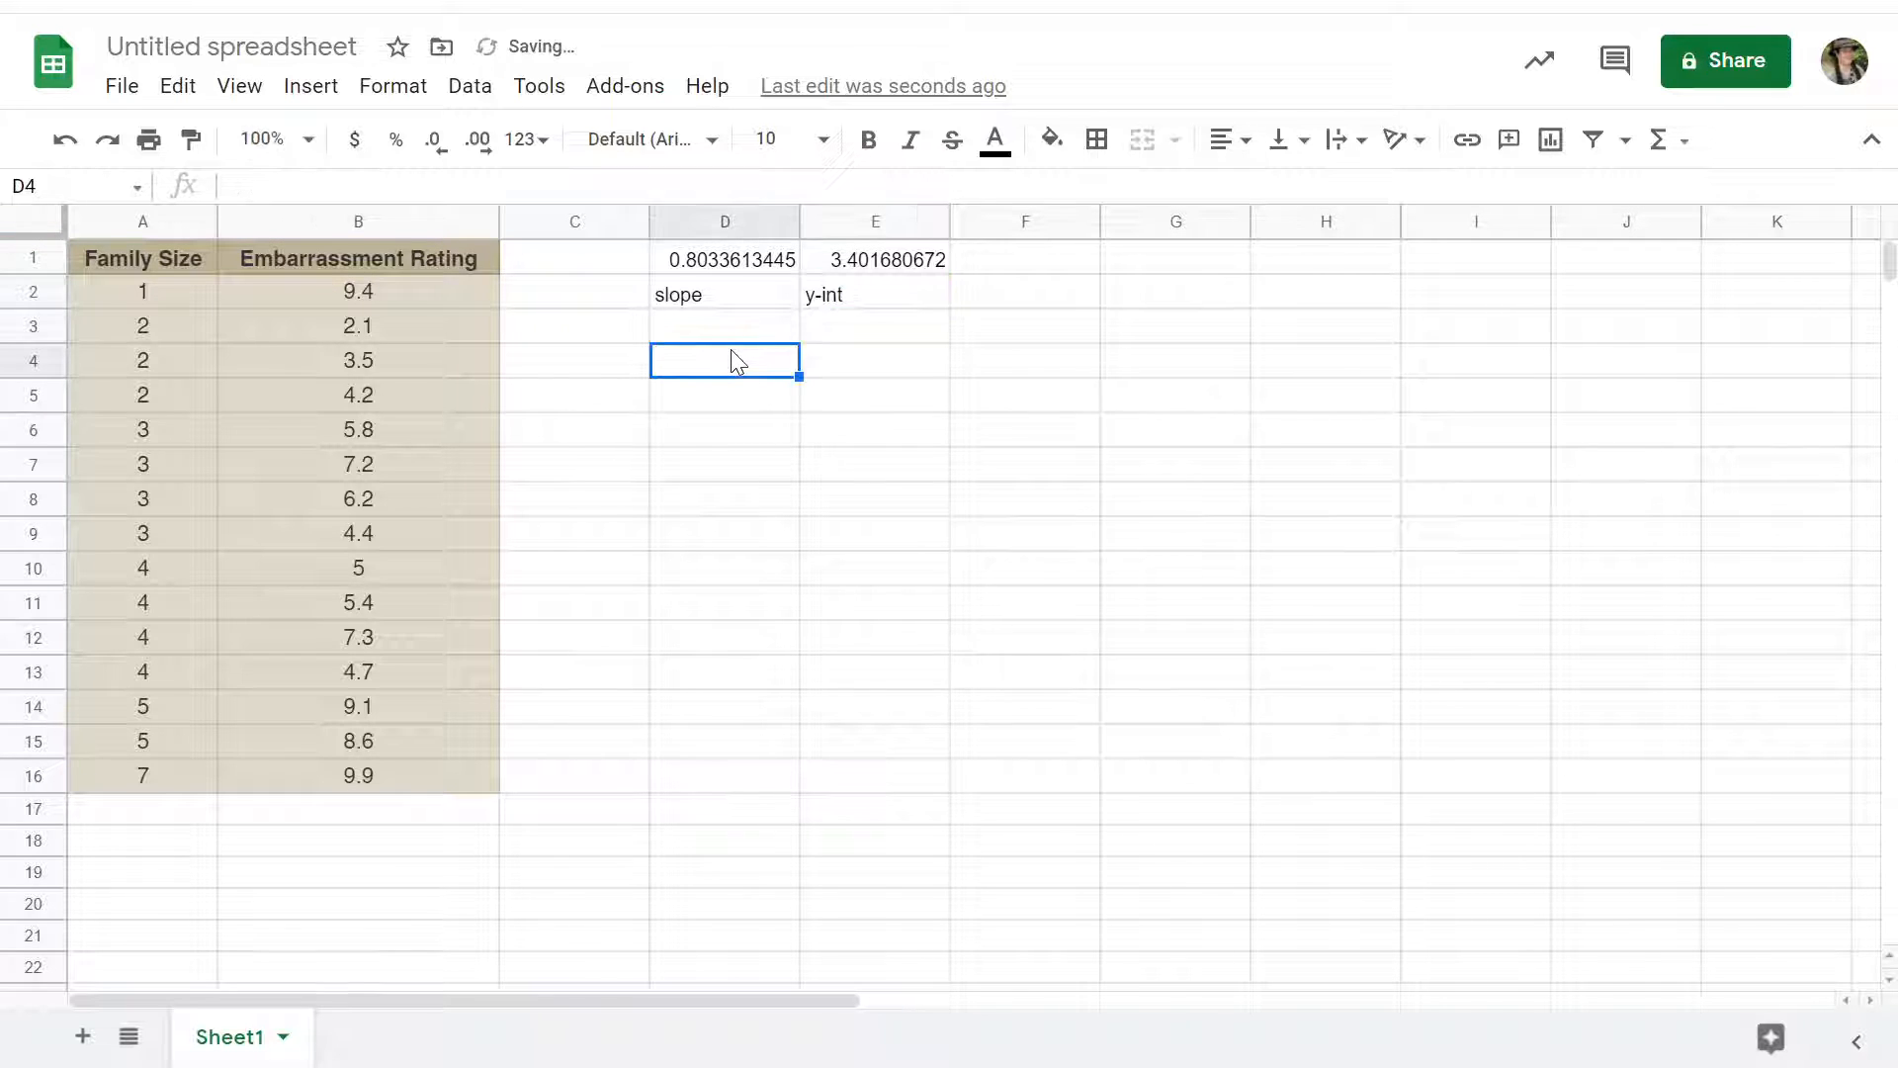